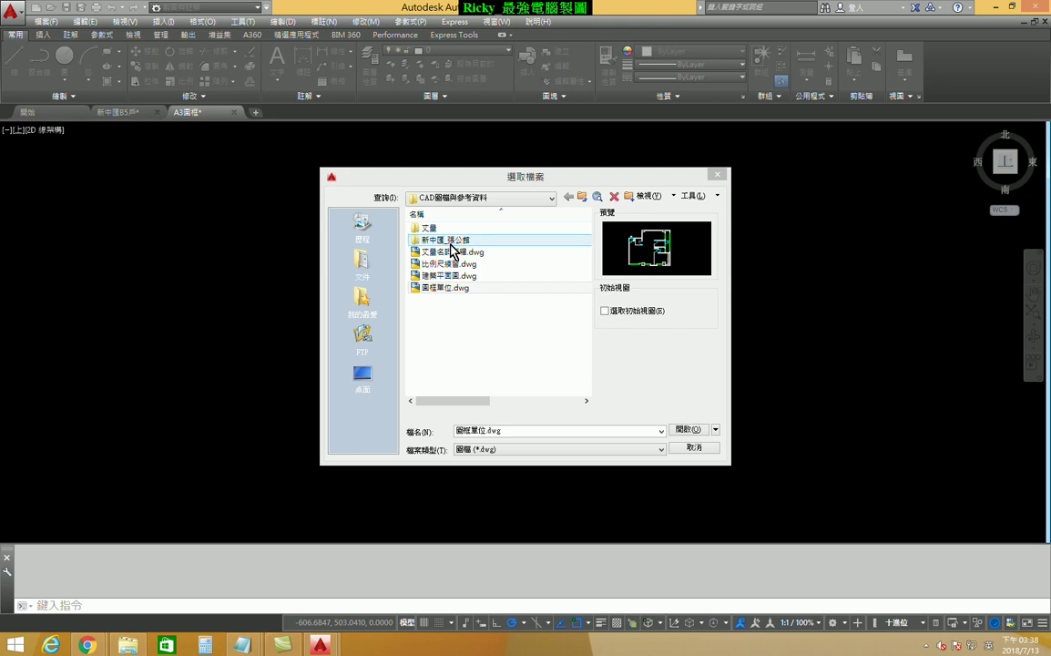
# - Open 圖框單位.dwg from the CAD圖檔與參考資料 folder
pyautogui.click(578, 197)
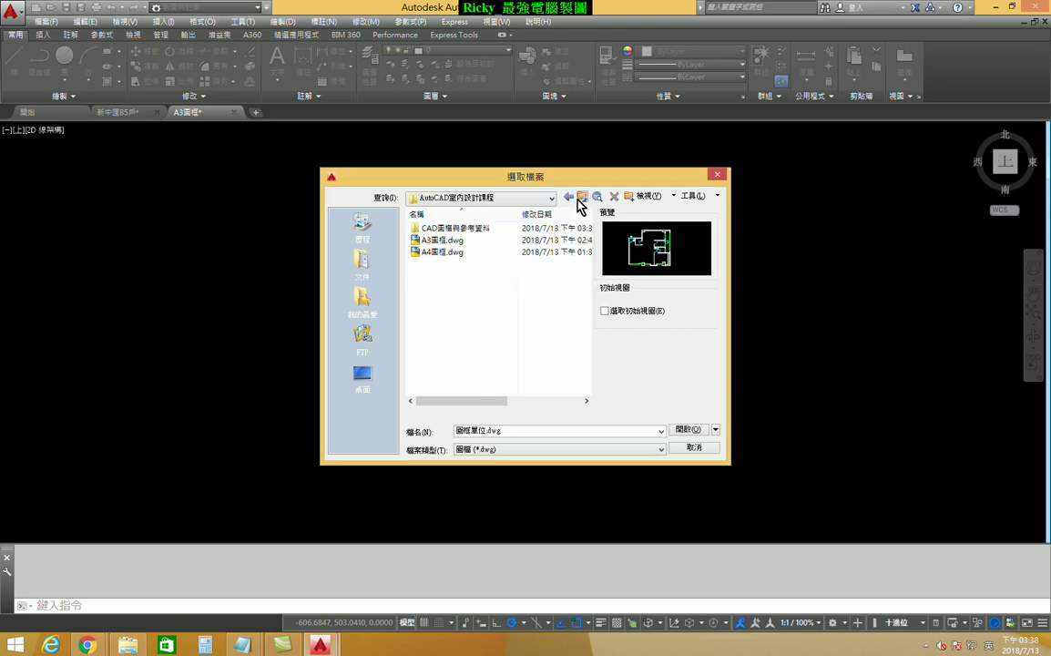
pyautogui.doubleClick(476, 233)
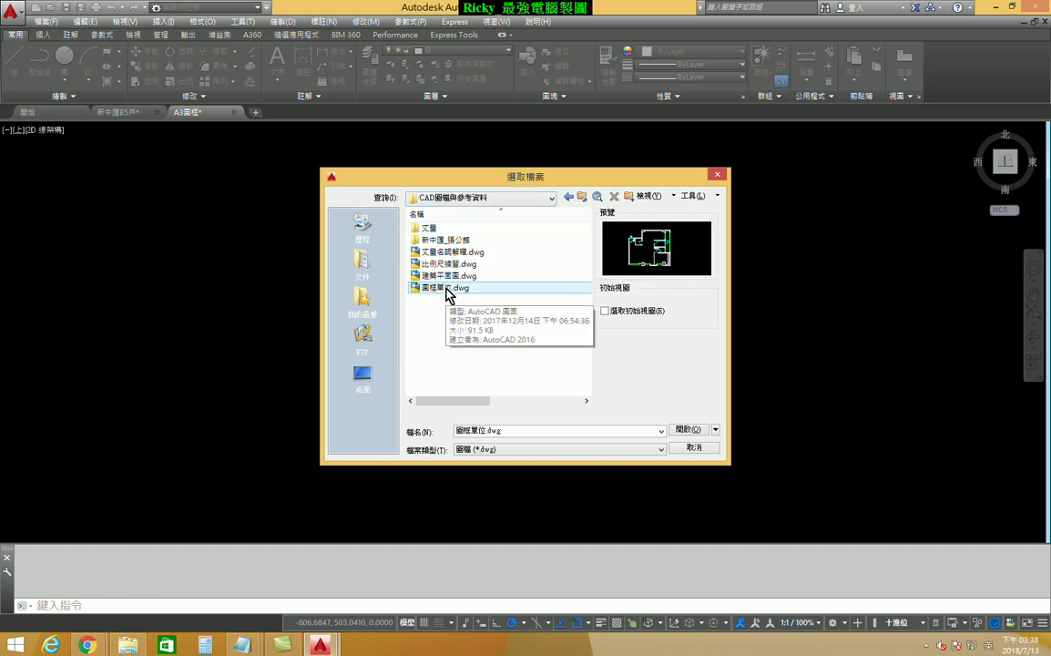
pyautogui.click(686, 429)
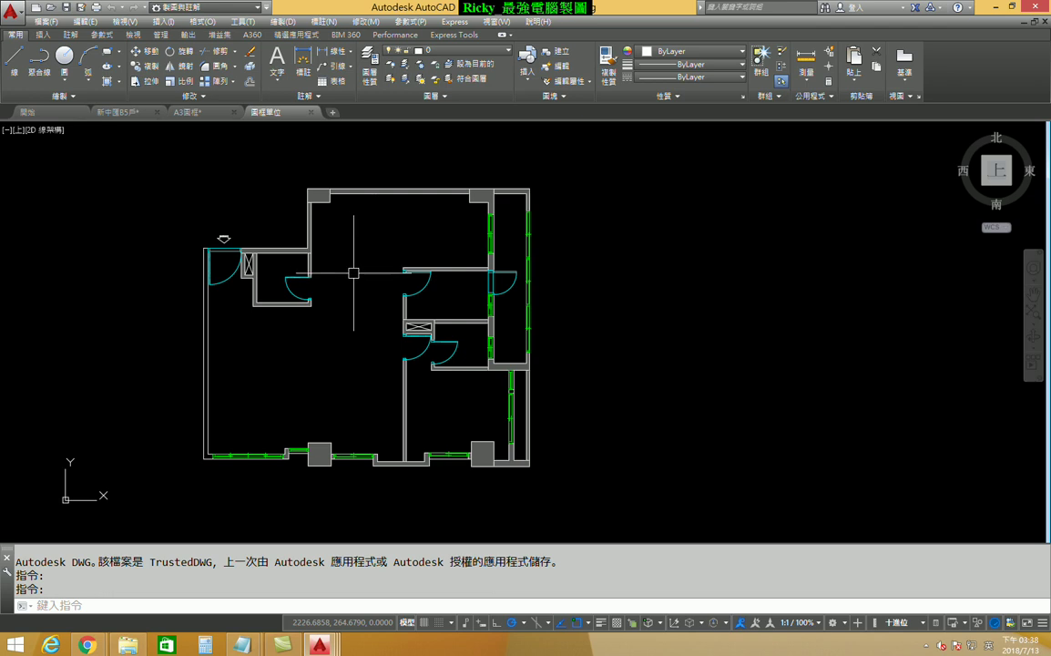
# - Add an 85 linear dimension across the door opening of the small room
pyautogui.moveTo(349, 264); pyautogui.dragTo(387, 268, button='middle')
pyautogui.scroll(2, 341, 274)
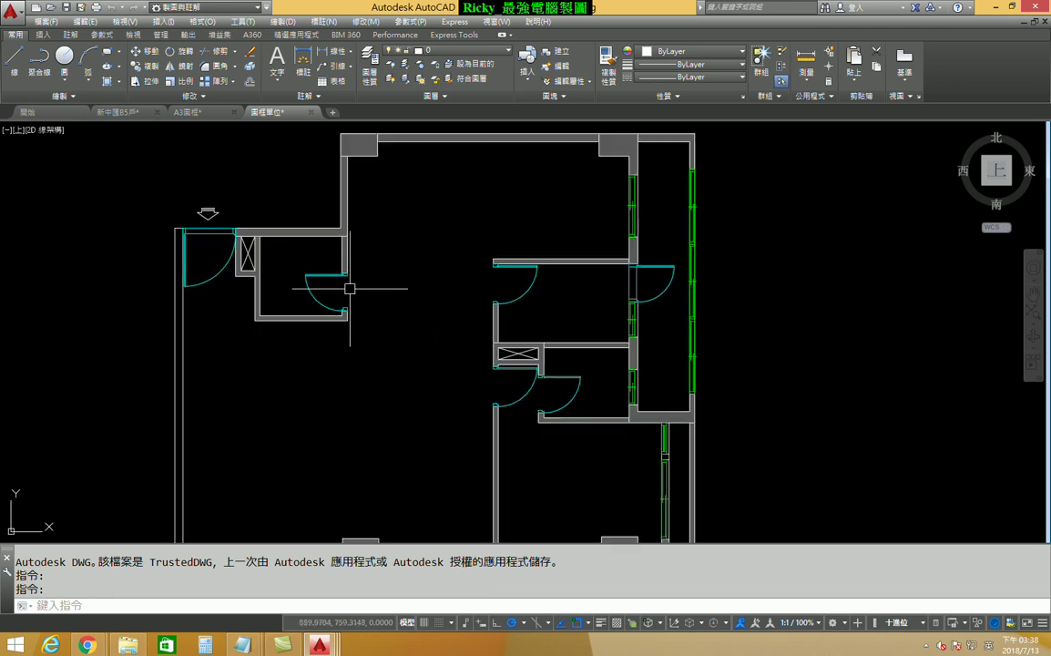
pyautogui.scroll(2, 368, 277)
pyautogui.click(337, 62)
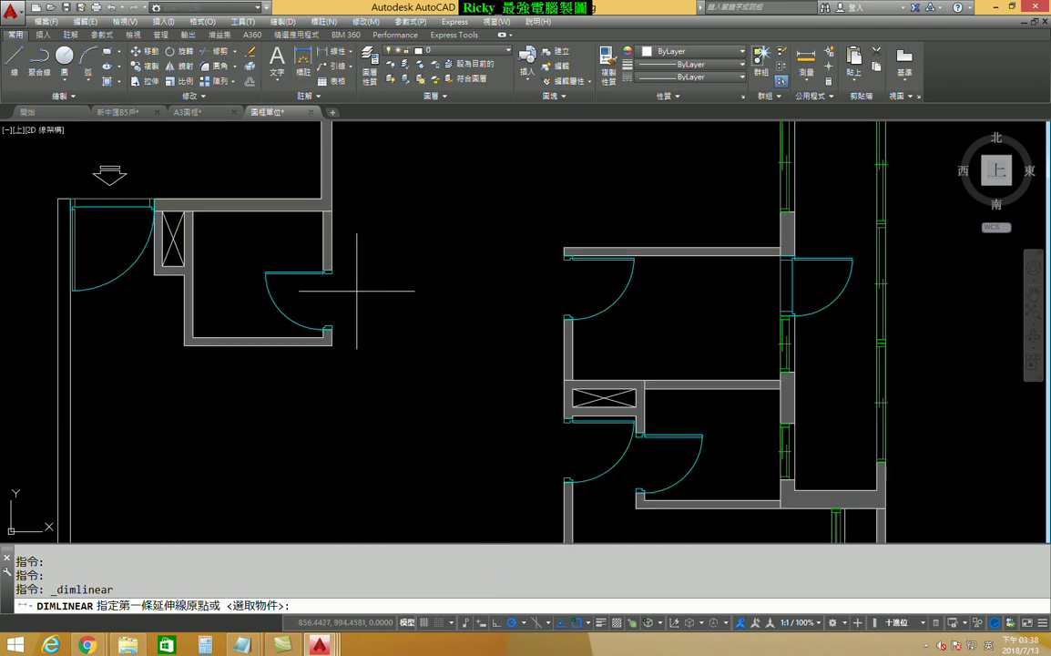
pyautogui.scroll(4, 355, 278)
pyautogui.click(300, 265)
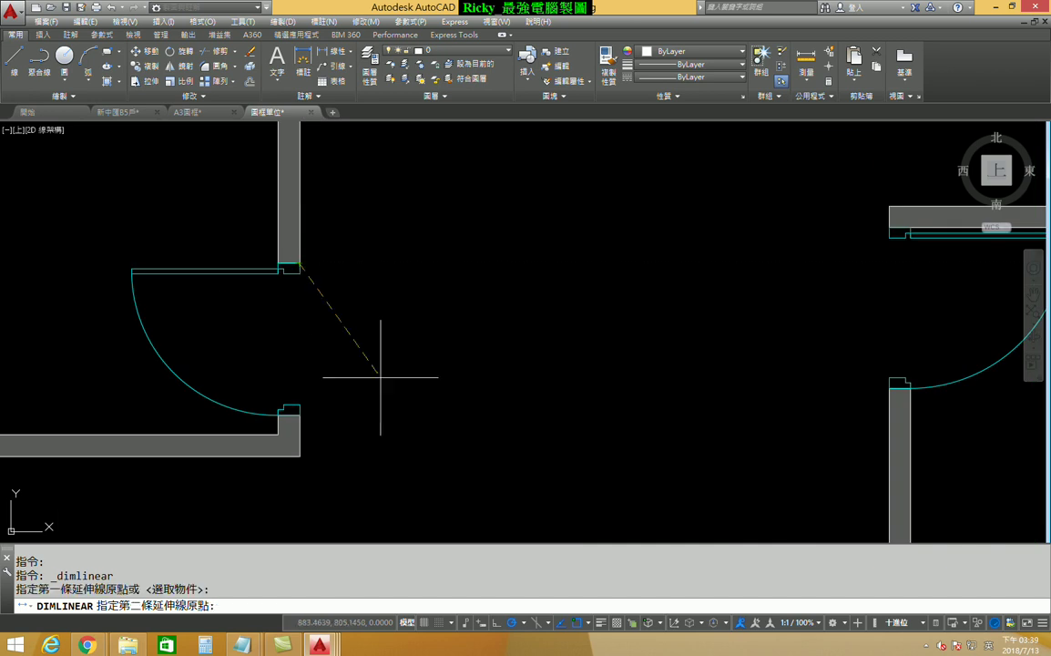
pyautogui.click(300, 414)
pyautogui.click(360, 395)
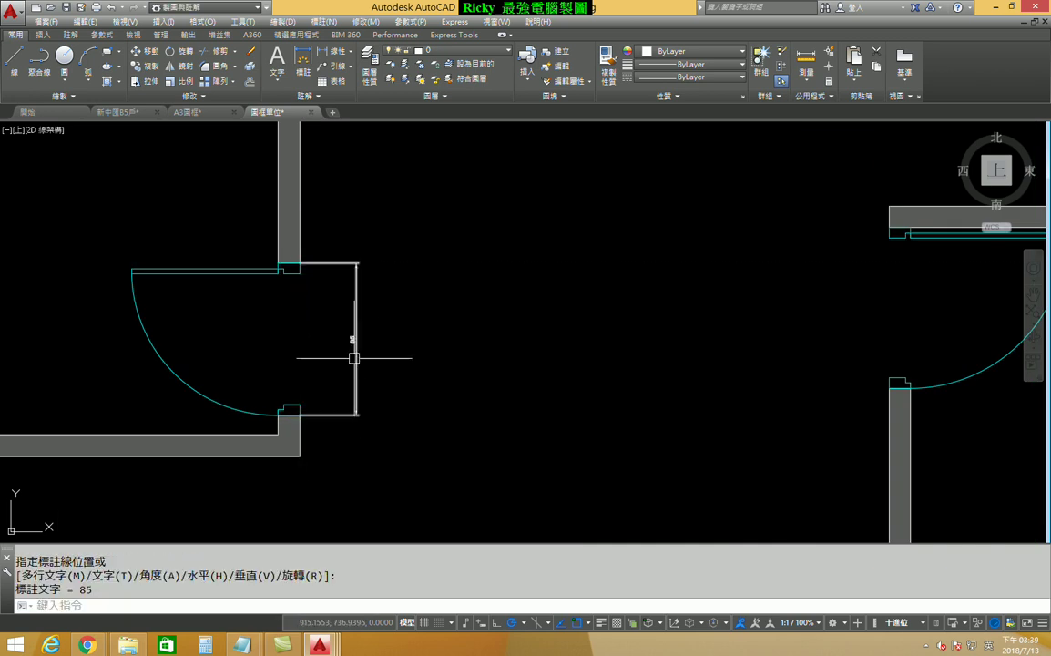
pyautogui.scroll(4, 365, 342)
pyautogui.scroll(-2, 406, 354)
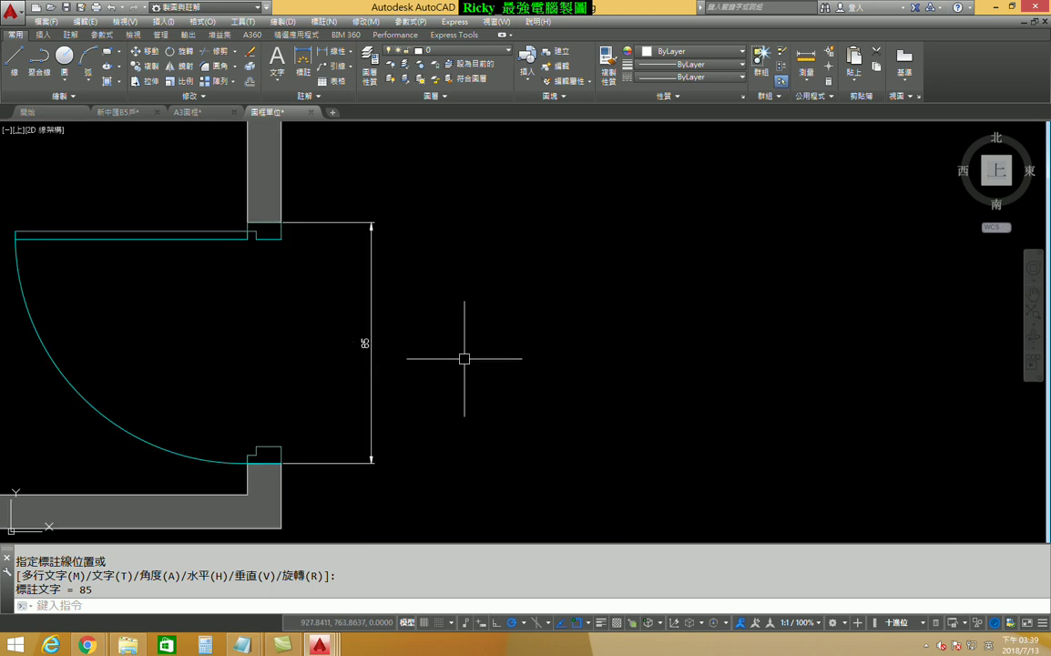
# - In the A3圖框 drawing, dimension the frame's bottom edge as 420 and fit the view
pyautogui.click(193, 112)
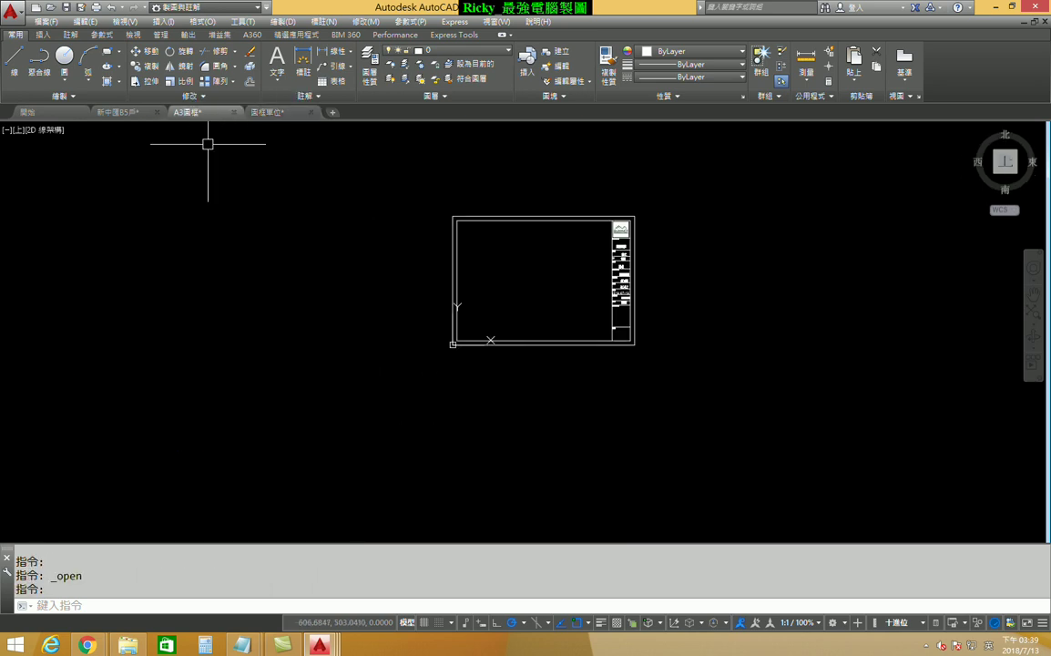
pyautogui.scroll(2, 452, 244)
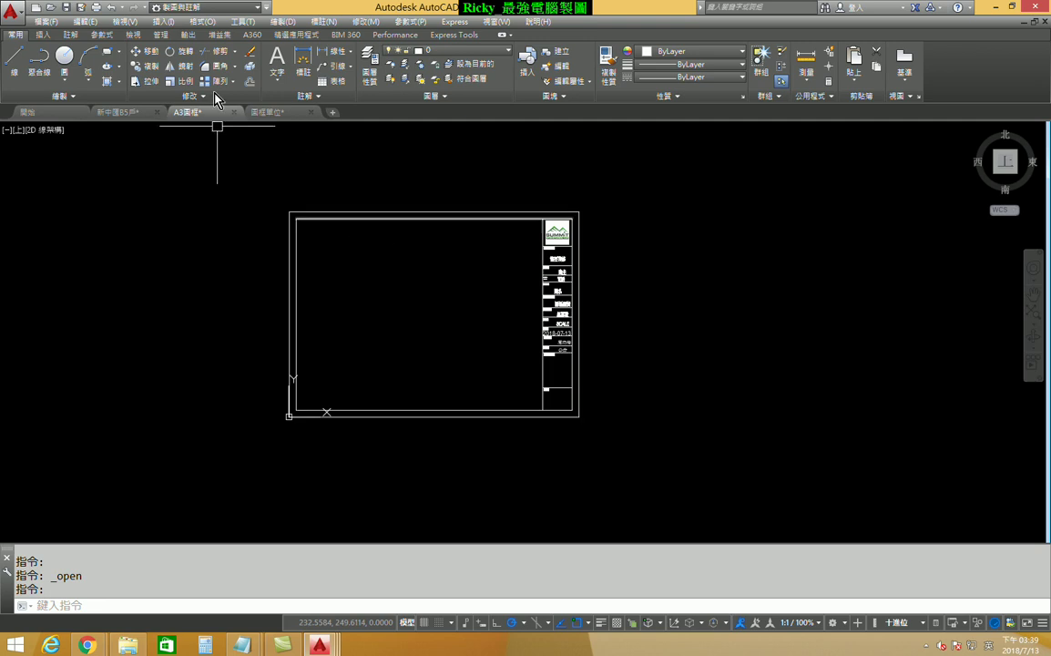
pyautogui.click(304, 56)
pyautogui.click(289, 416)
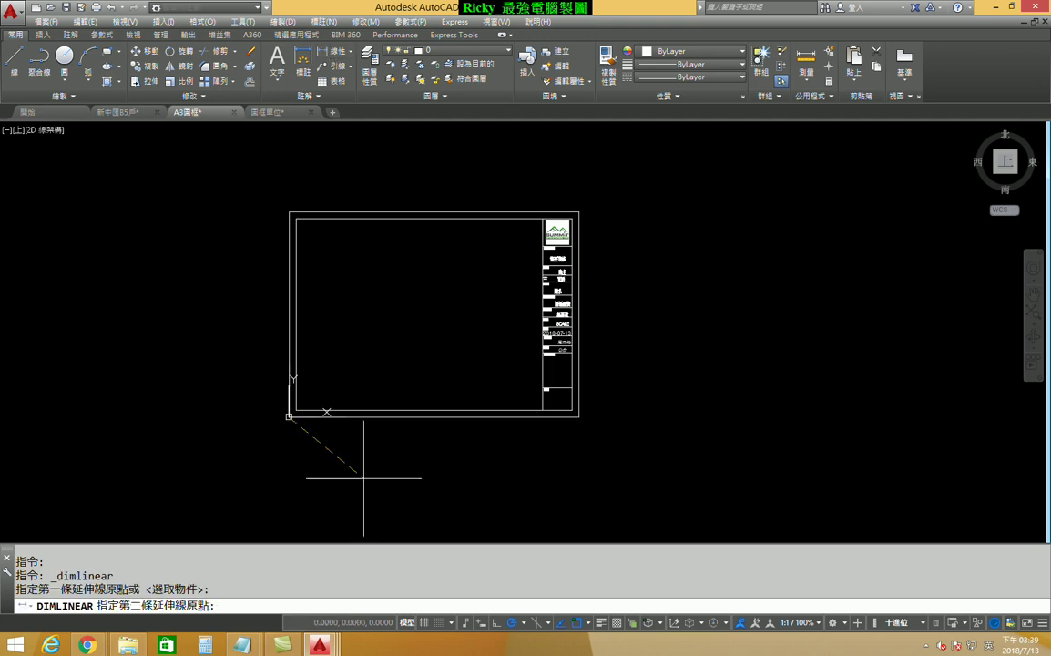
pyautogui.click(579, 416)
pyautogui.click(485, 444)
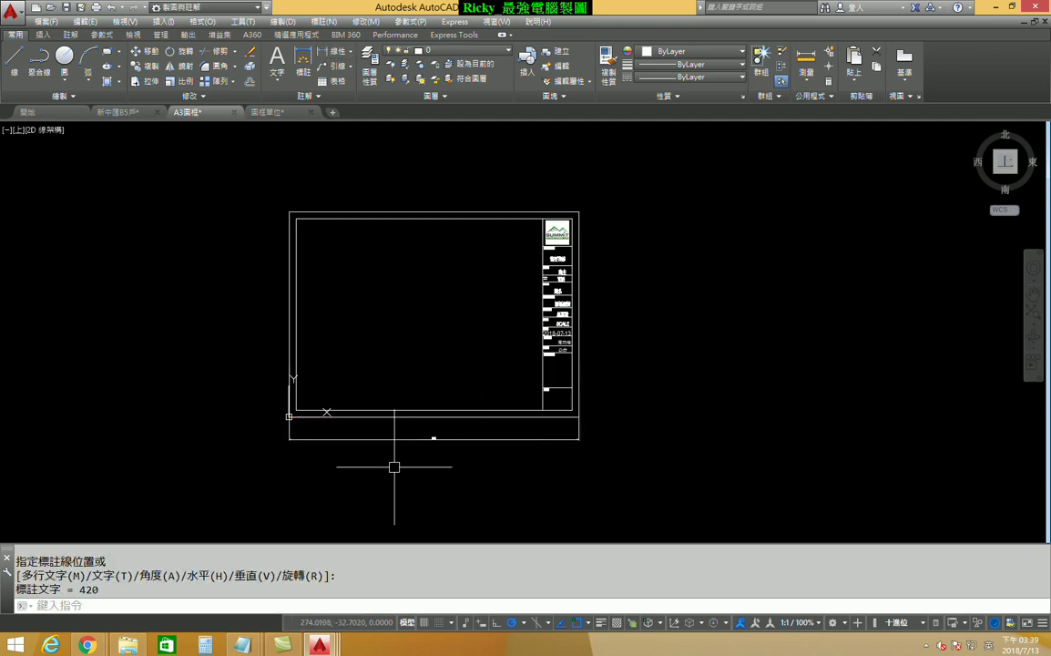
pyautogui.scroll(5, 418, 446)
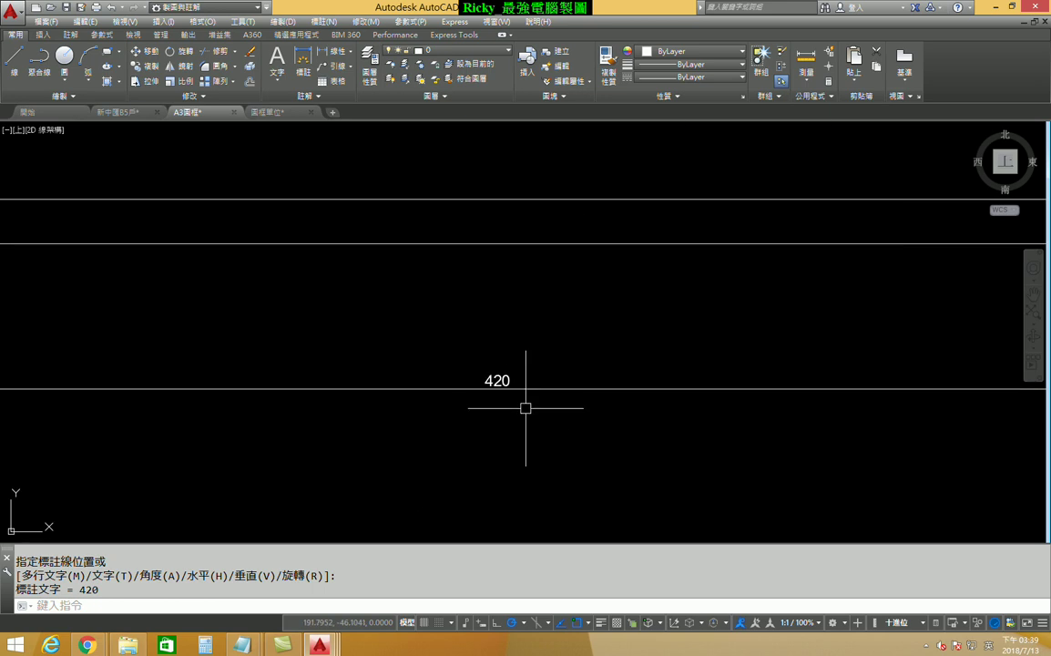
pyautogui.scroll(-4, 526, 409)
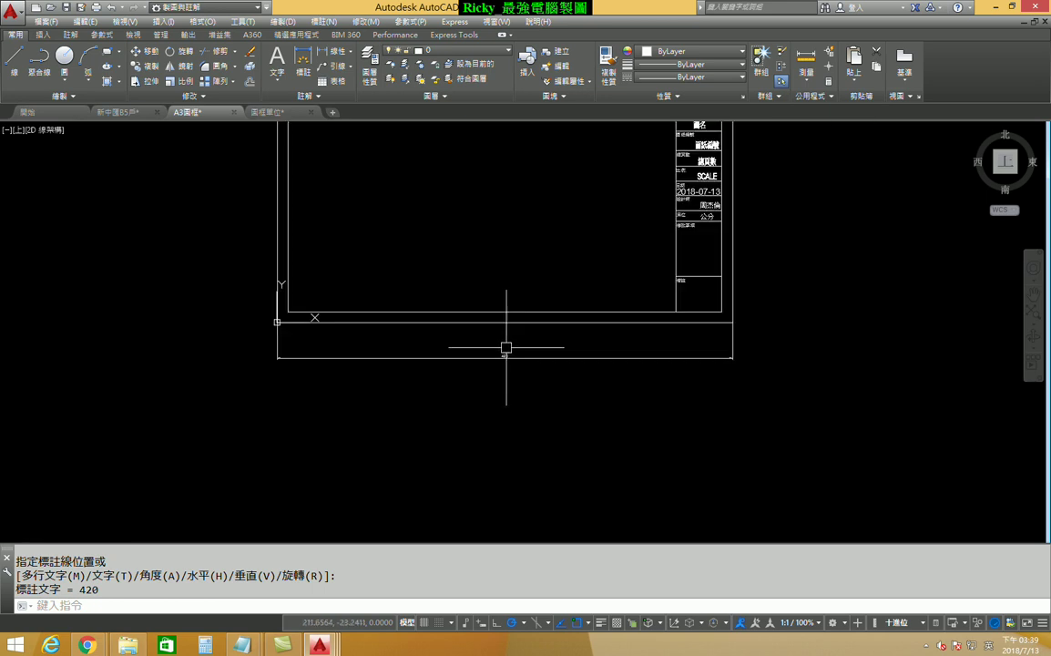
pyautogui.scroll(-2, 526, 390)
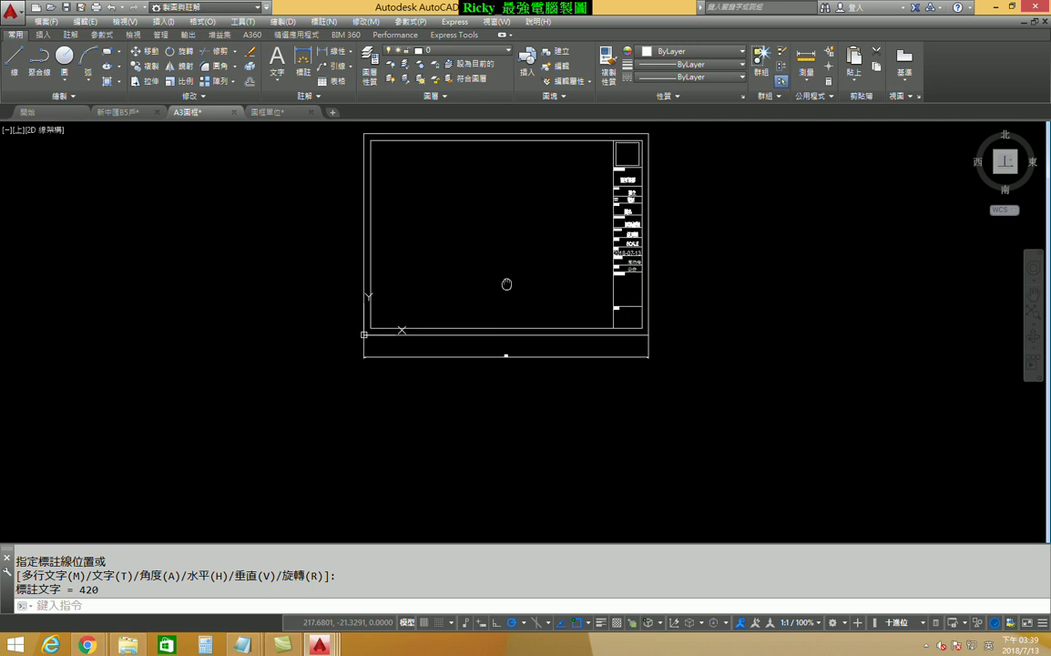
pyautogui.moveTo(506, 284); pyautogui.dragTo(465, 356, button='middle')
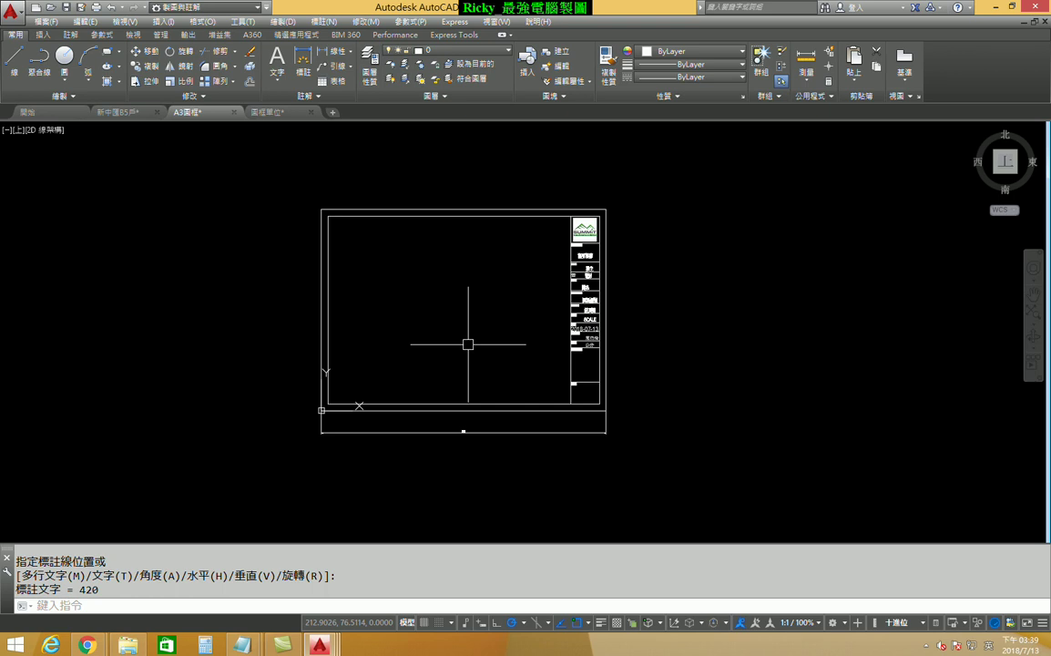
pyautogui.click(38, 12)
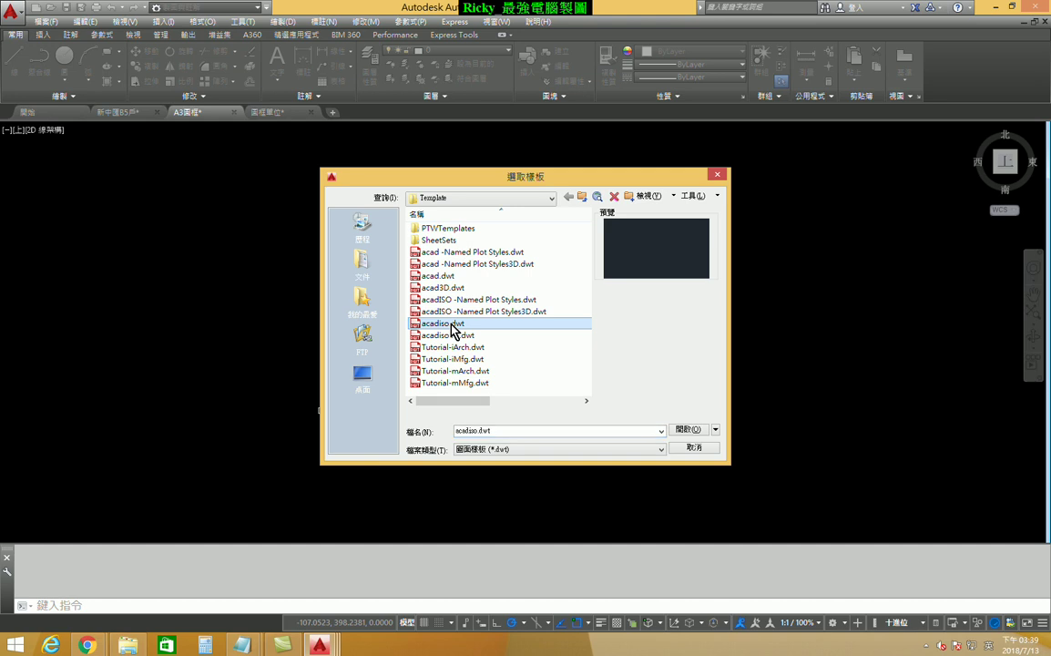
pyautogui.click(443, 276)
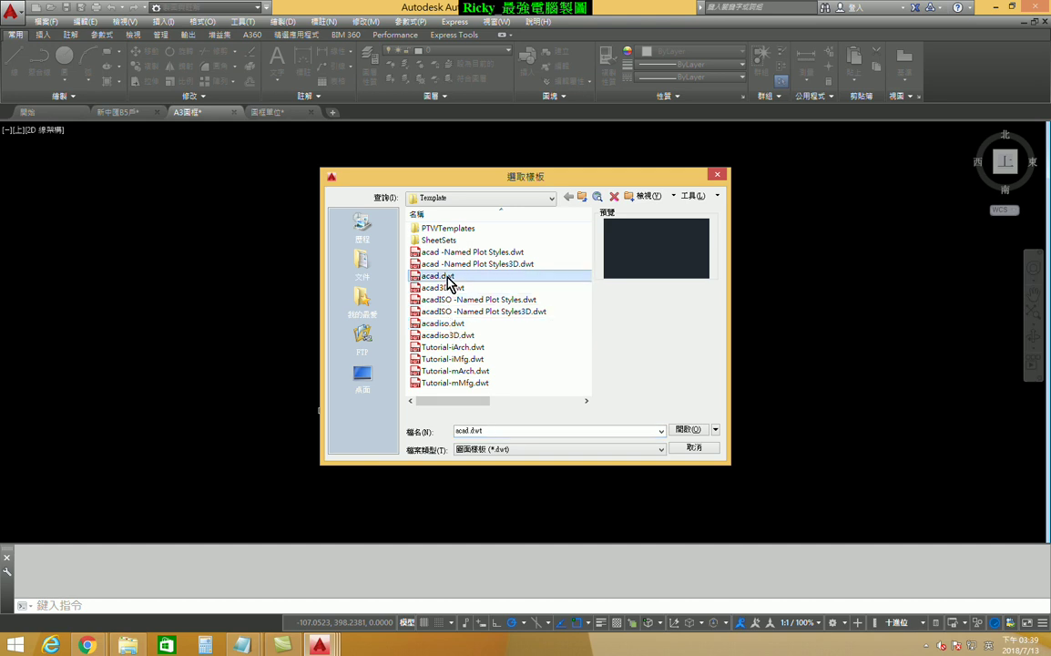
pyautogui.click(716, 430)
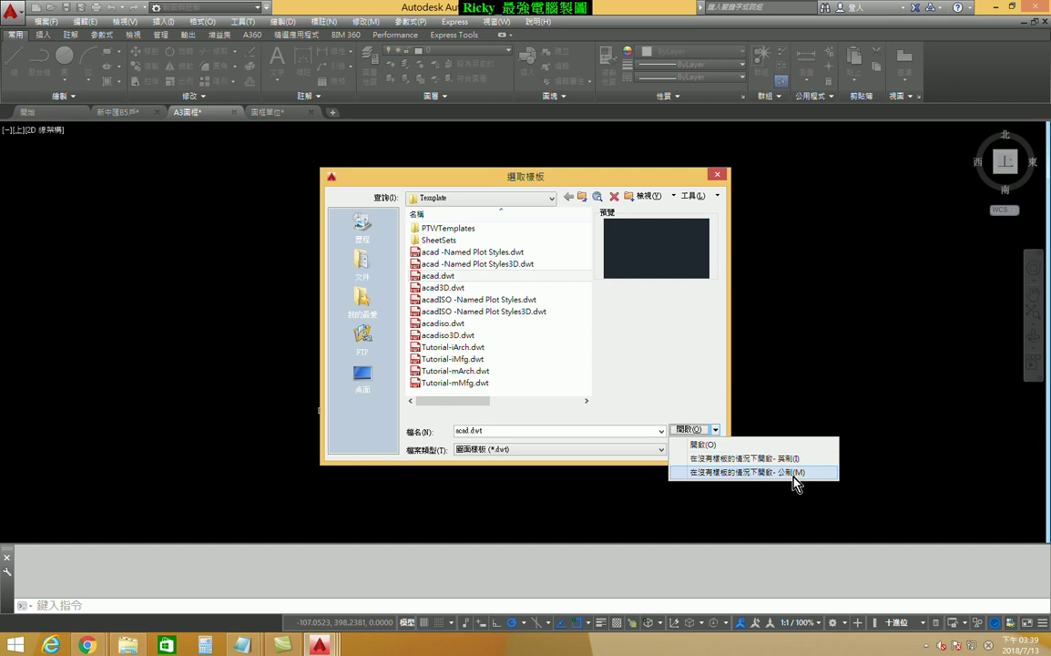
pyautogui.click(809, 364)
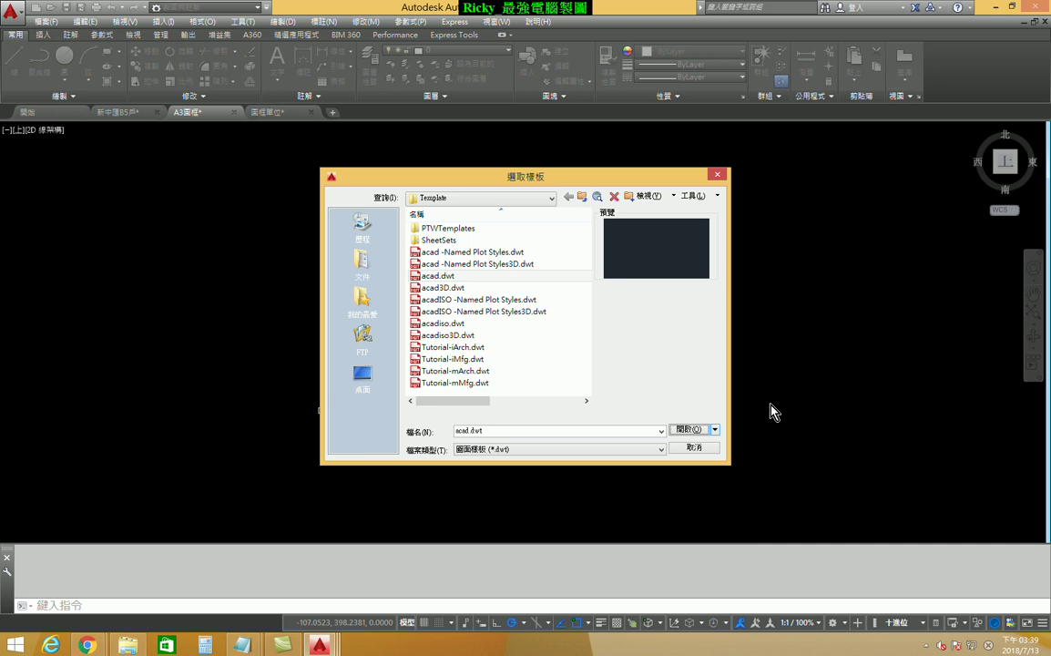
pyautogui.click(696, 450)
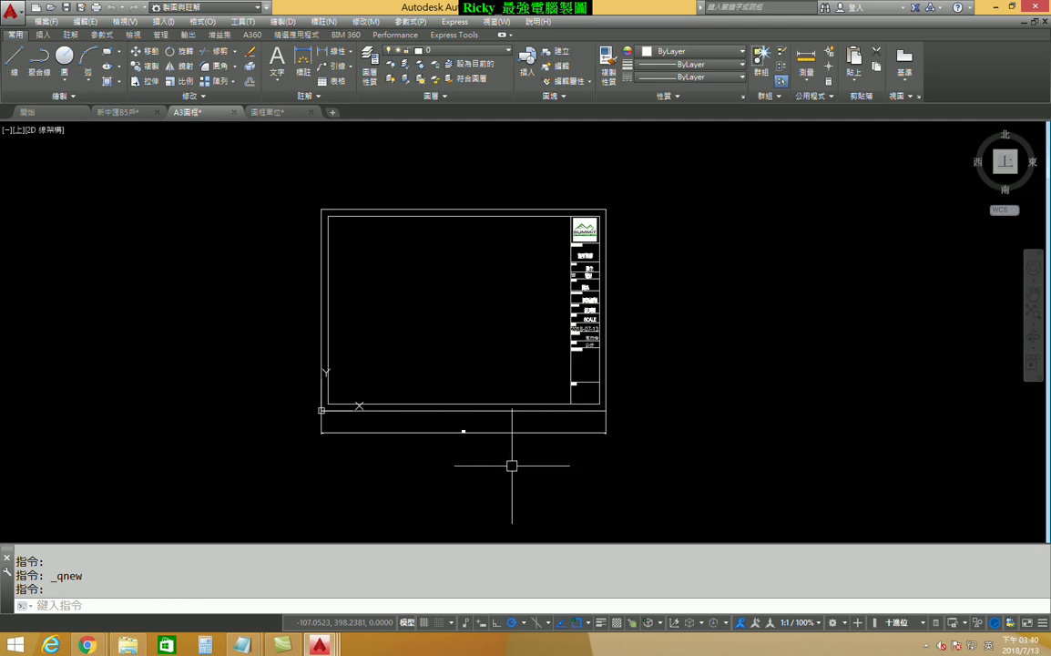
# - Erase the 420 frame-width dimension and the 85 door dimension from the floor plan
pyautogui.click(492, 433)
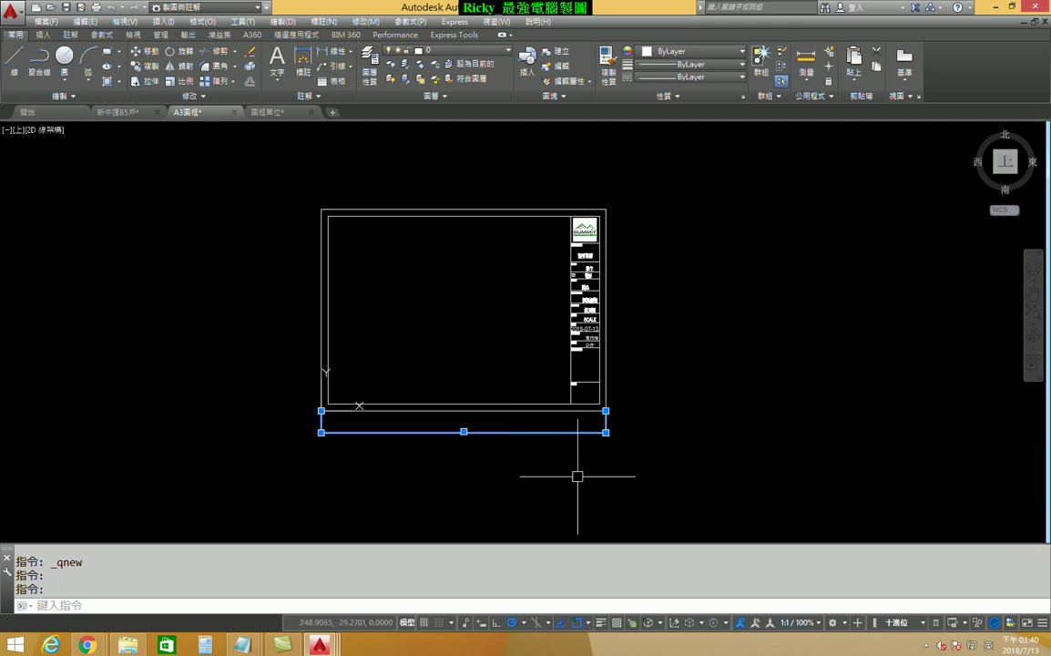
pyautogui.press('Delete')
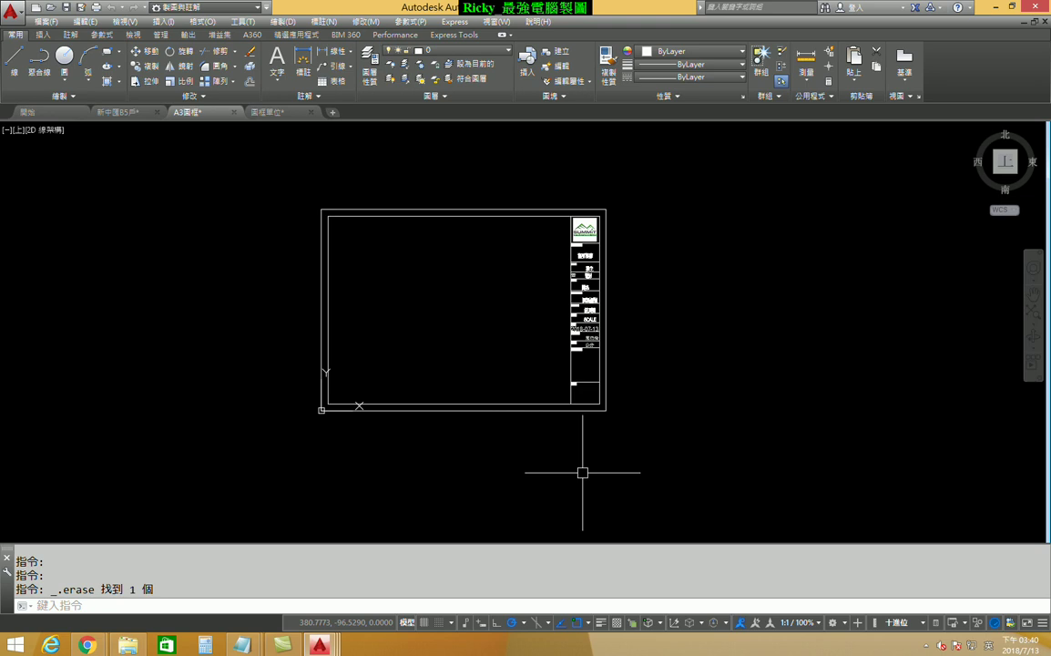
pyautogui.click(274, 113)
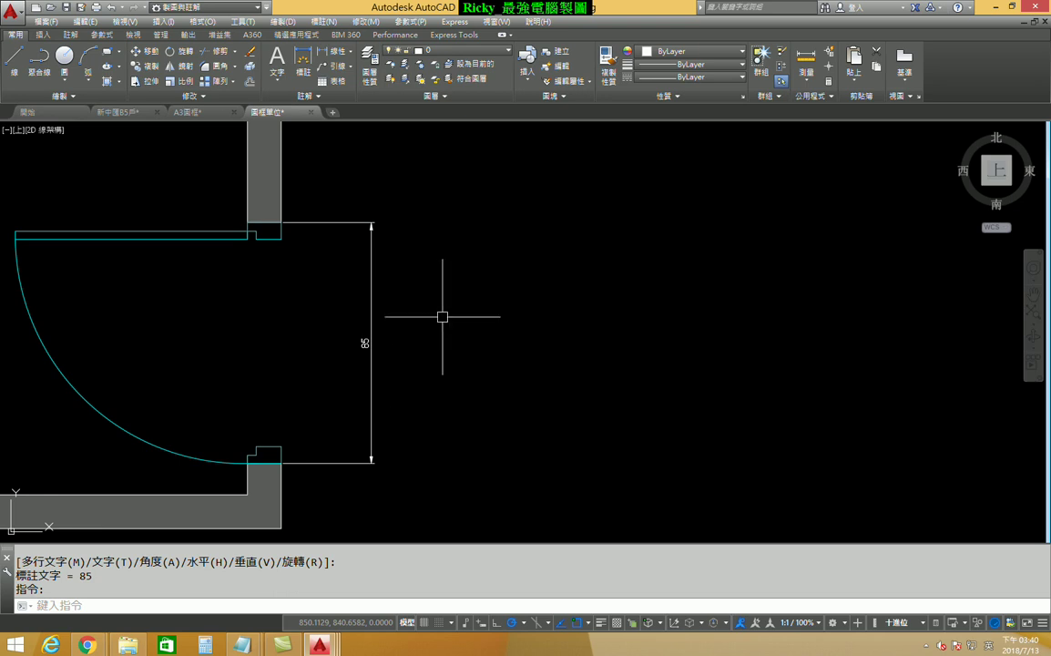
pyautogui.scroll(-4, 403, 336)
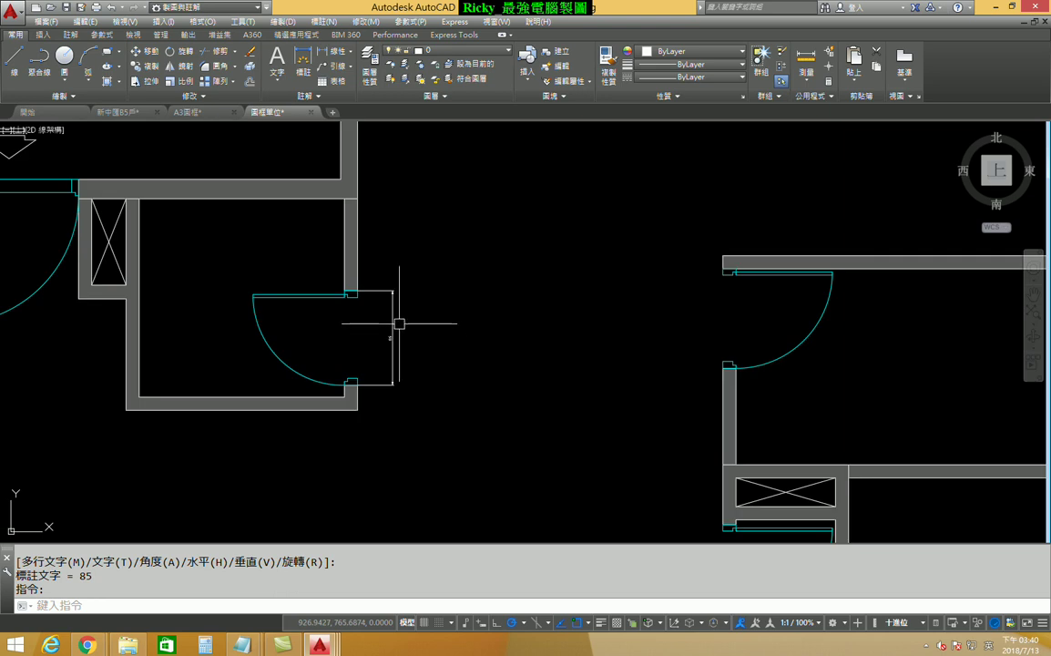
pyautogui.click(394, 314)
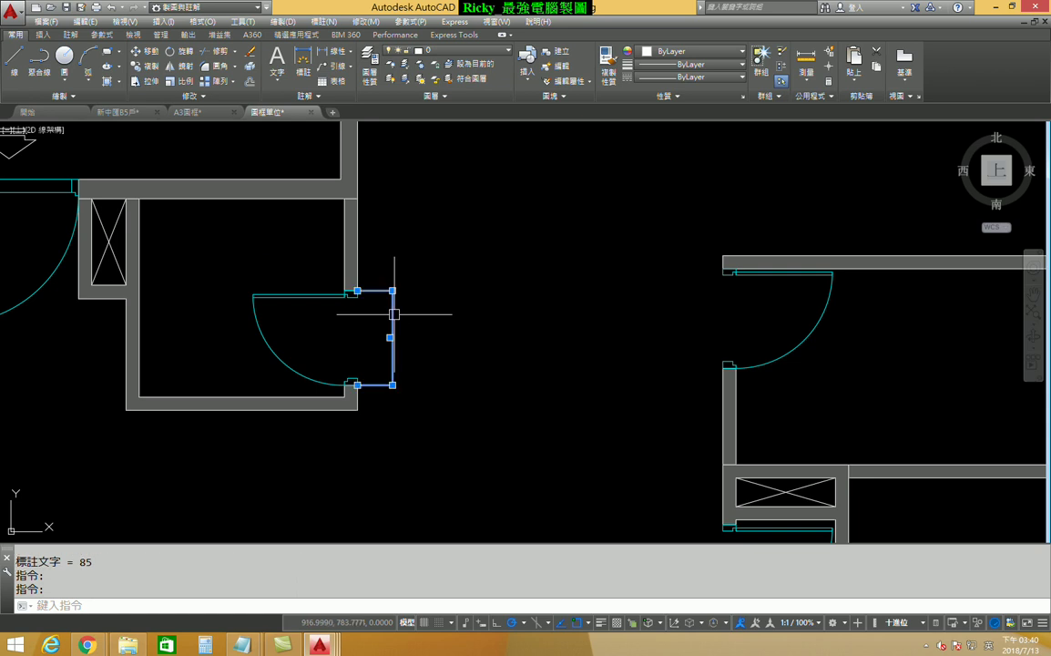
pyautogui.press('Delete')
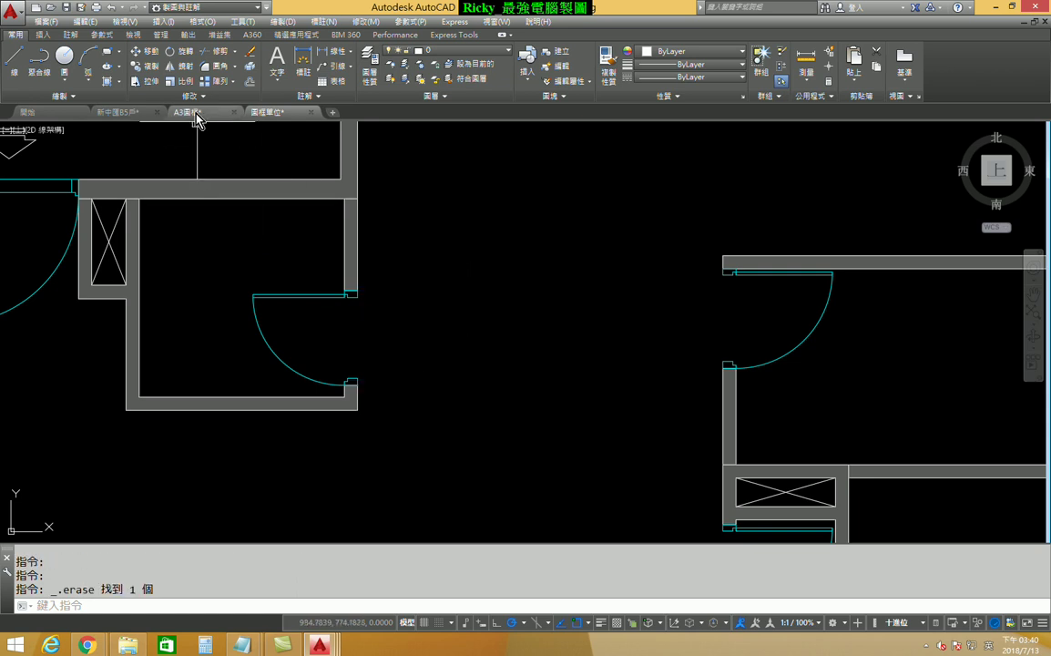
pyautogui.scroll(-8, 471, 290)
pyautogui.scroll(2, 471, 290)
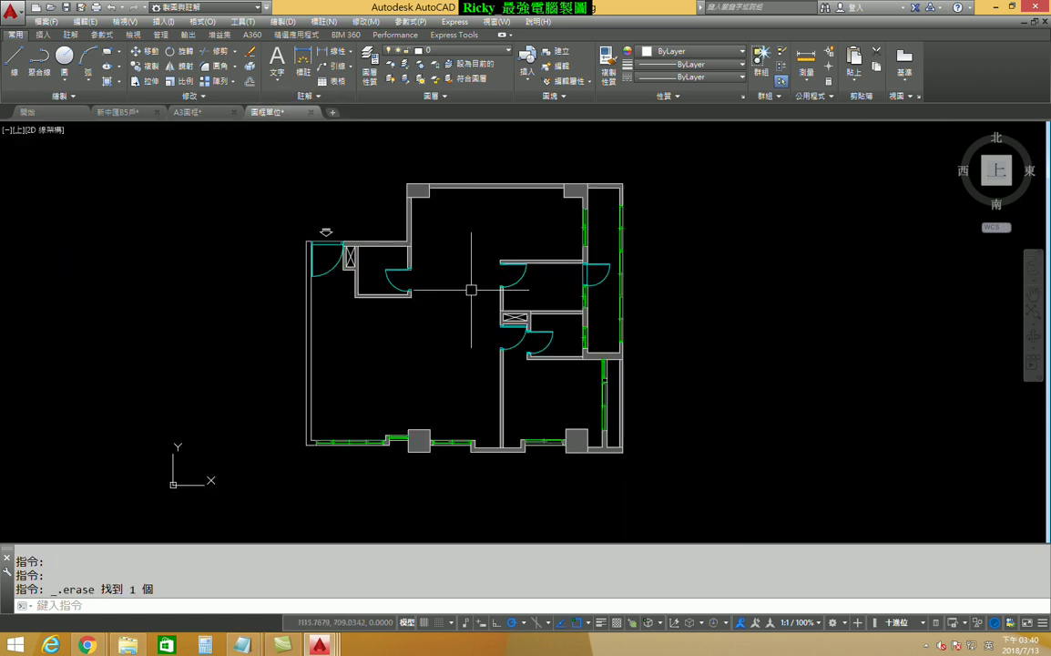
pyautogui.moveTo(471, 290); pyautogui.dragTo(395, 282, button='middle')
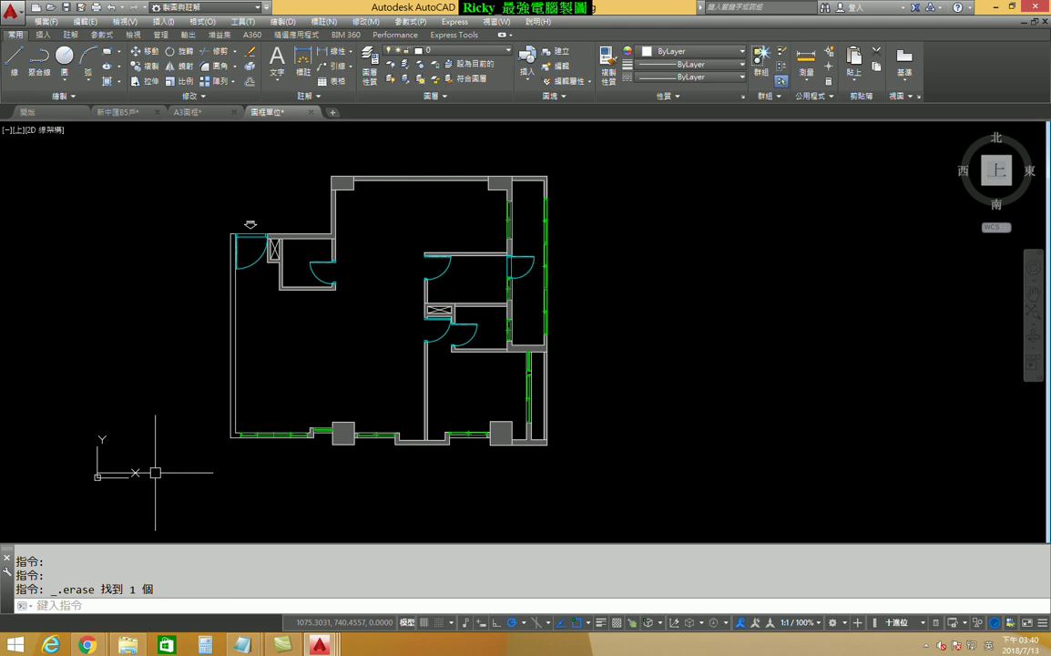
pyautogui.click(194, 112)
pyautogui.click(290, 187)
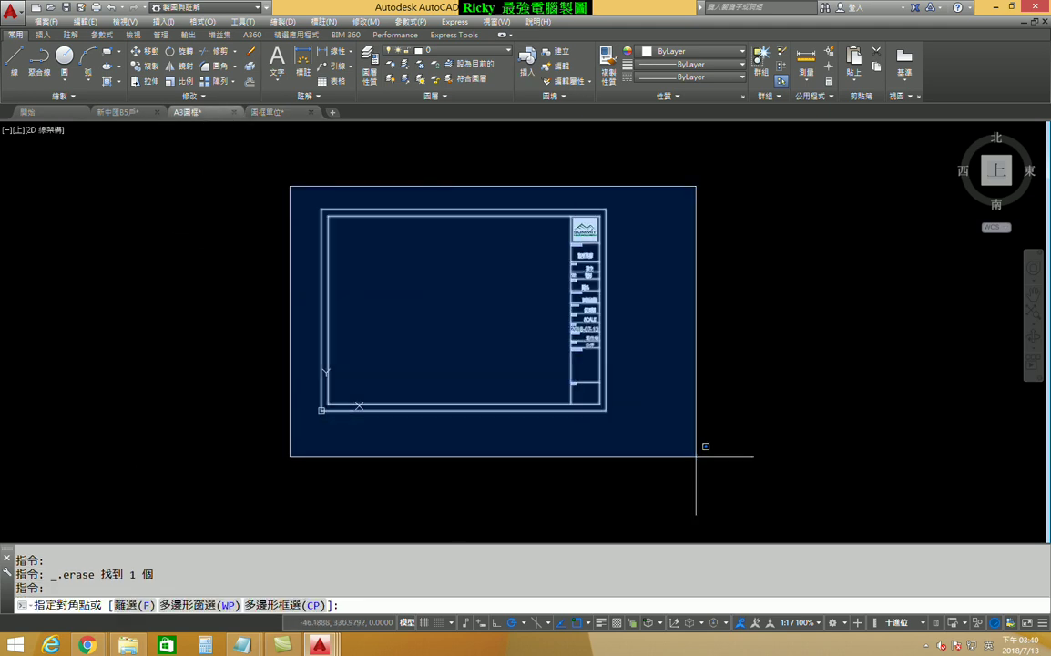
pyautogui.click(696, 456)
pyautogui.rightClick(370, 267)
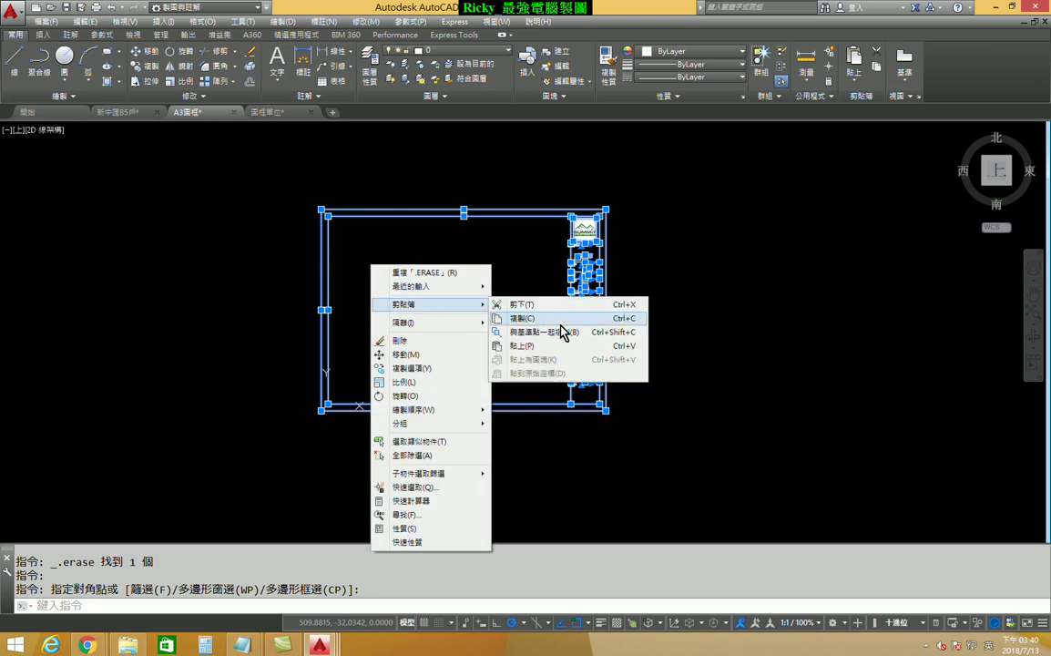
pyautogui.click(522, 319)
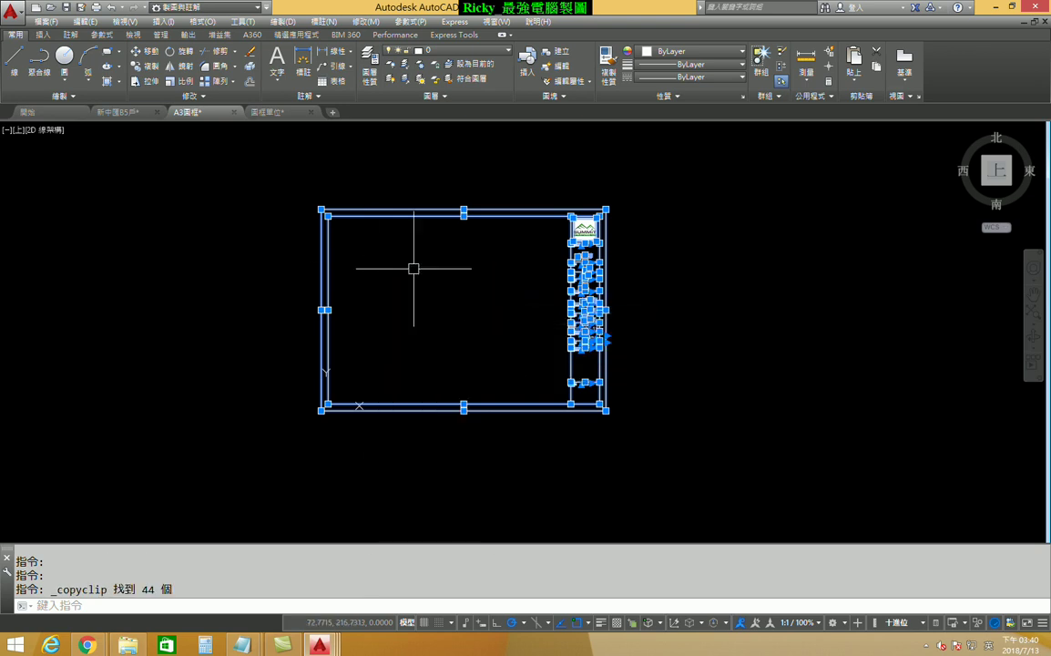
pyautogui.click(265, 113)
pyautogui.scroll(2, 515, 312)
pyautogui.rightClick(518, 264)
pyautogui.moveTo(552, 301)
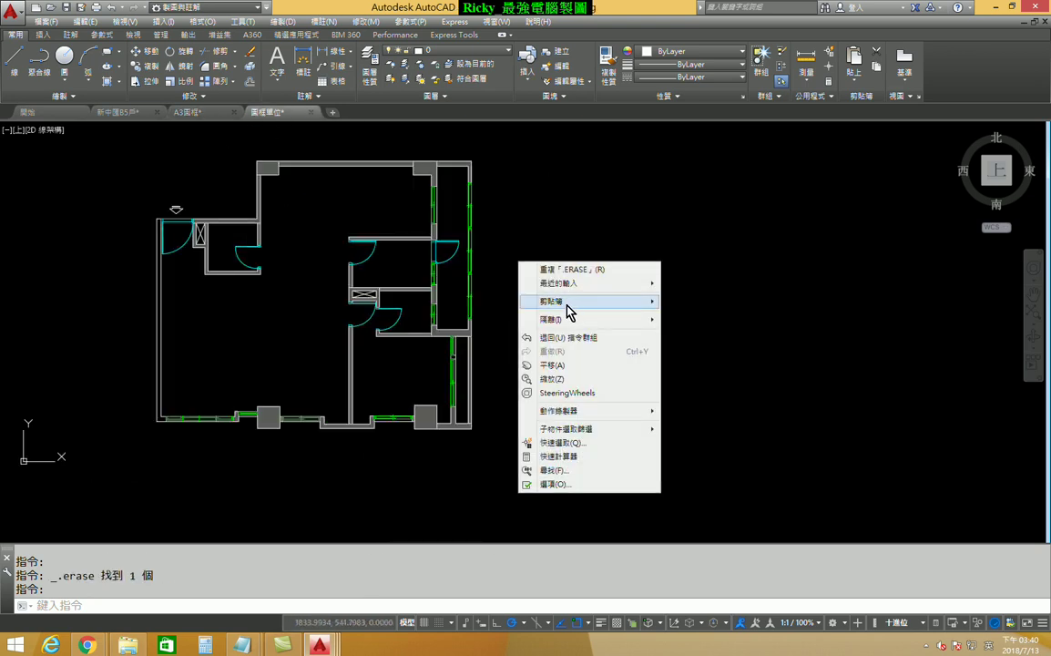
pyautogui.click(692, 343)
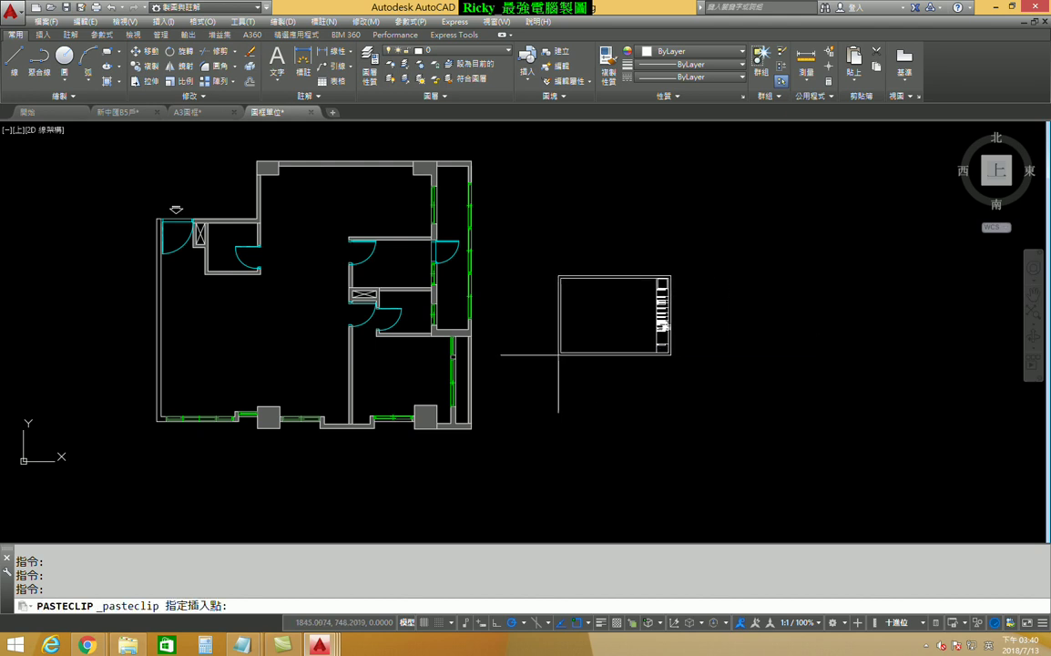
pyautogui.scroll(2, 183, 311)
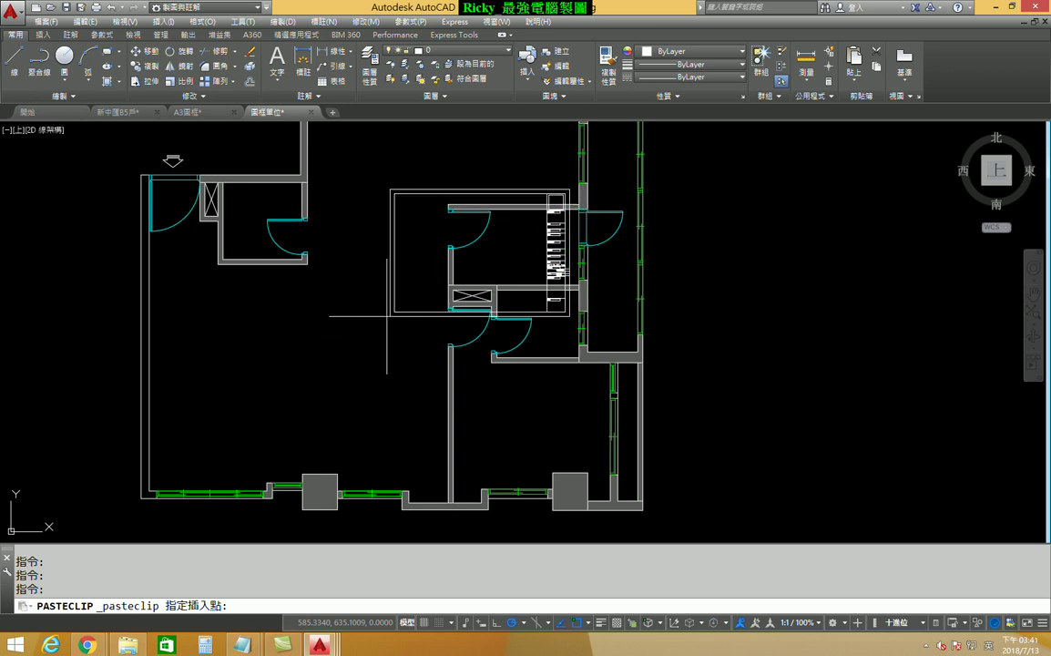
pyautogui.scroll(-4, 387, 322)
pyautogui.scroll(2, 514, 333)
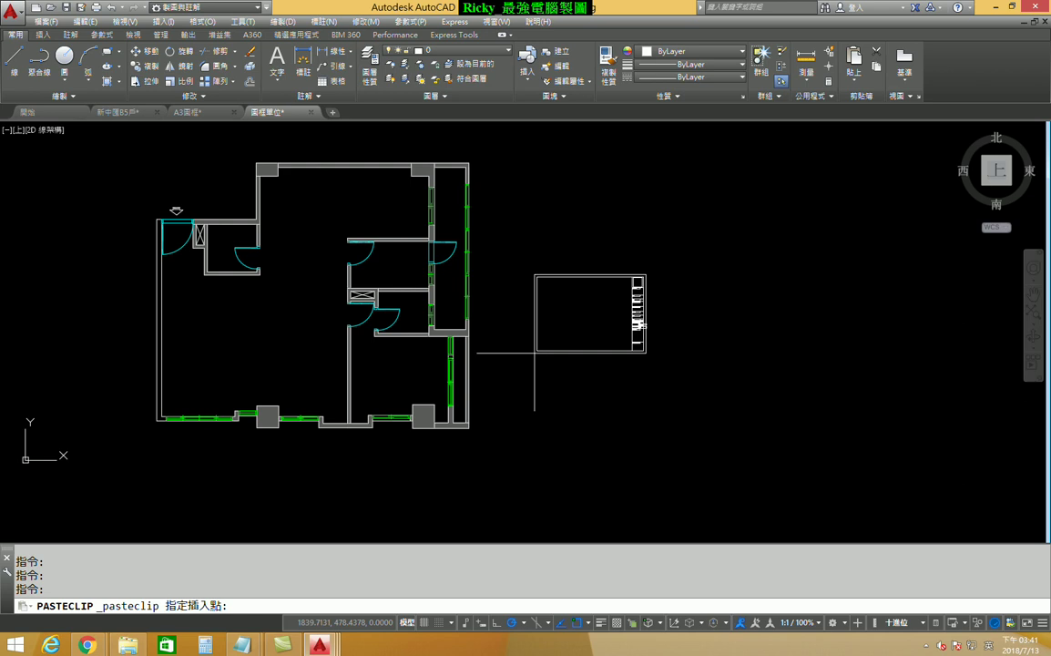
pyautogui.press('Escape')
pyautogui.moveTo(505, 358); pyautogui.dragTo(539, 373, button='middle')
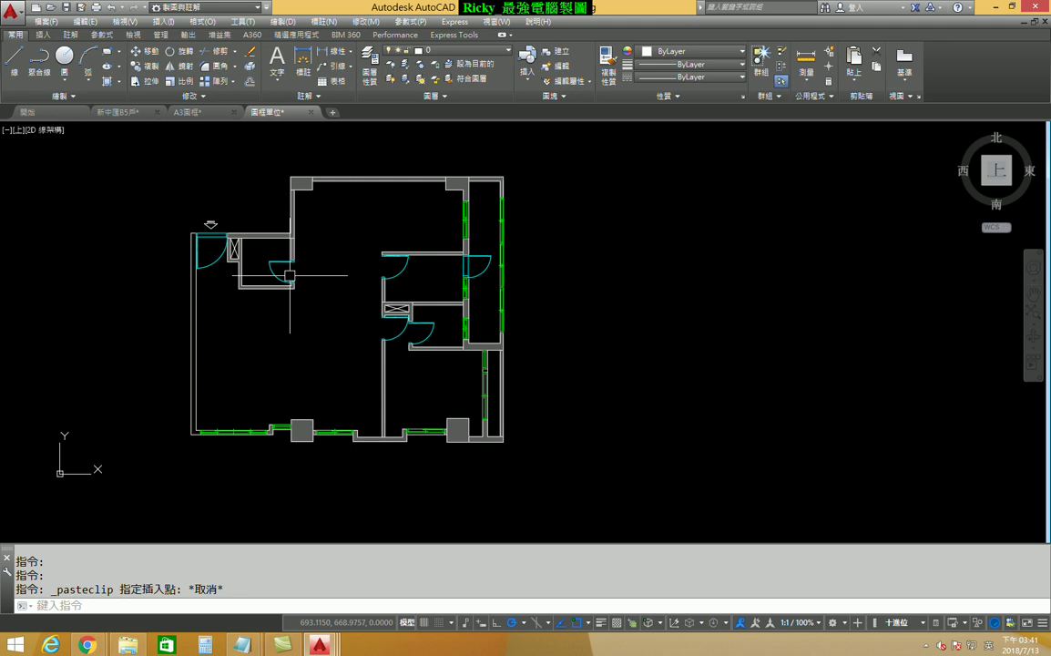
# - Insert A3圖框.dwg as a scale-1 block right of the floor plan, accepting its attributes
pyautogui.click(49, 35)
pyautogui.click(19, 88)
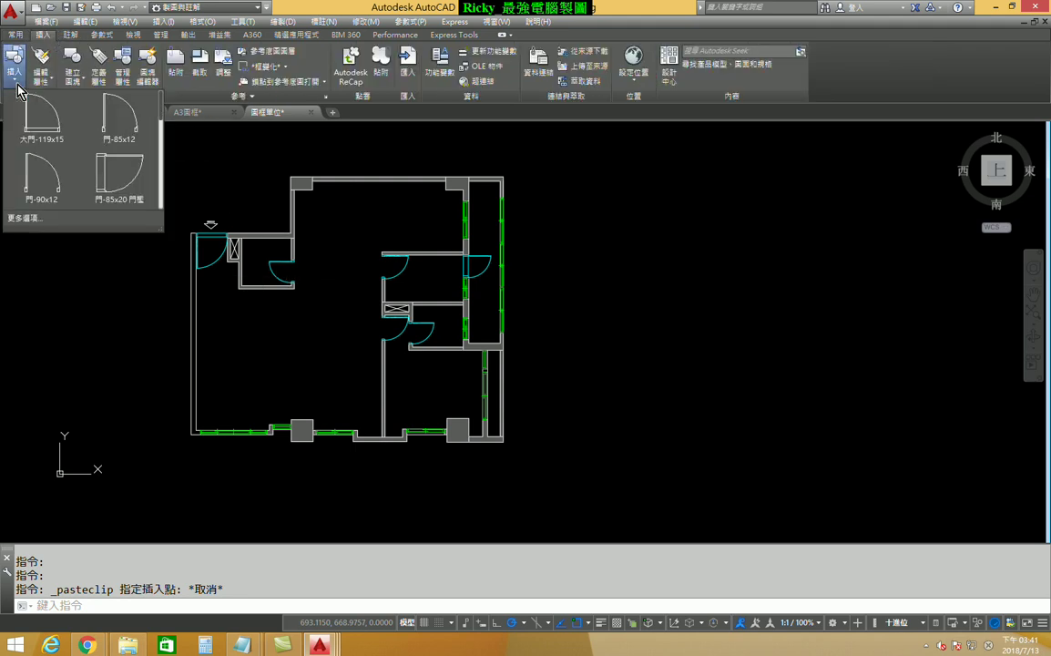
pyautogui.click(32, 222)
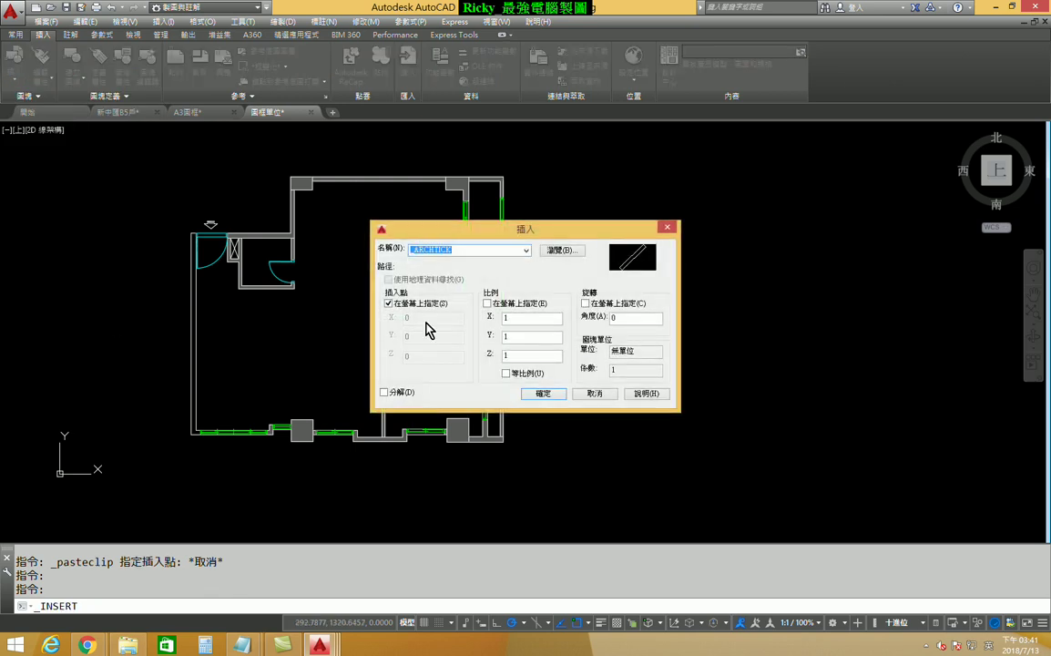
pyautogui.click(527, 251)
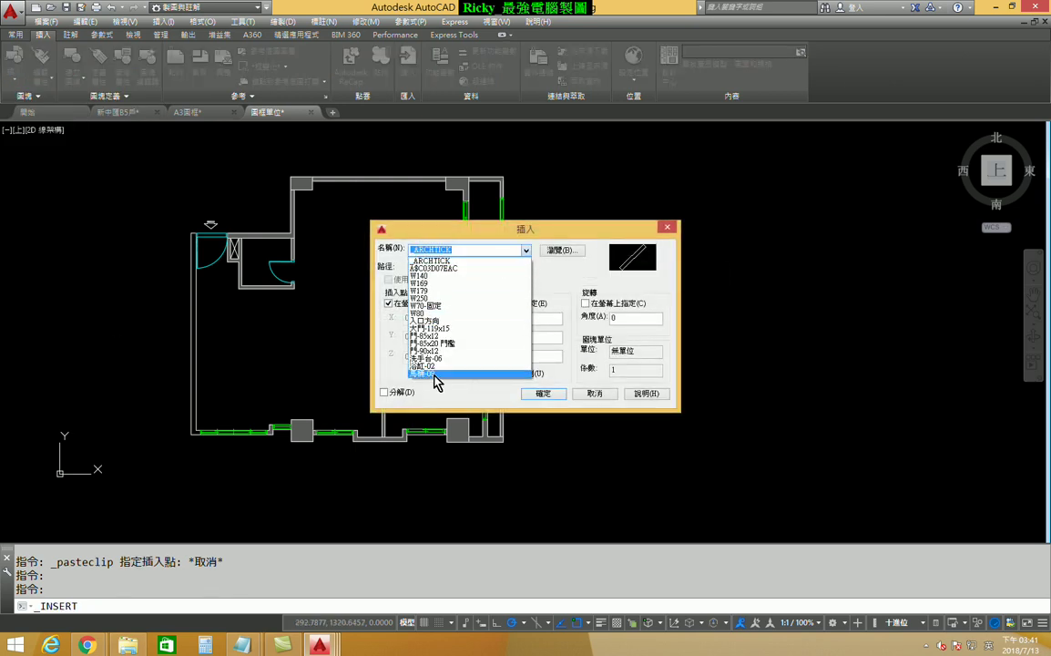
pyautogui.click(561, 250)
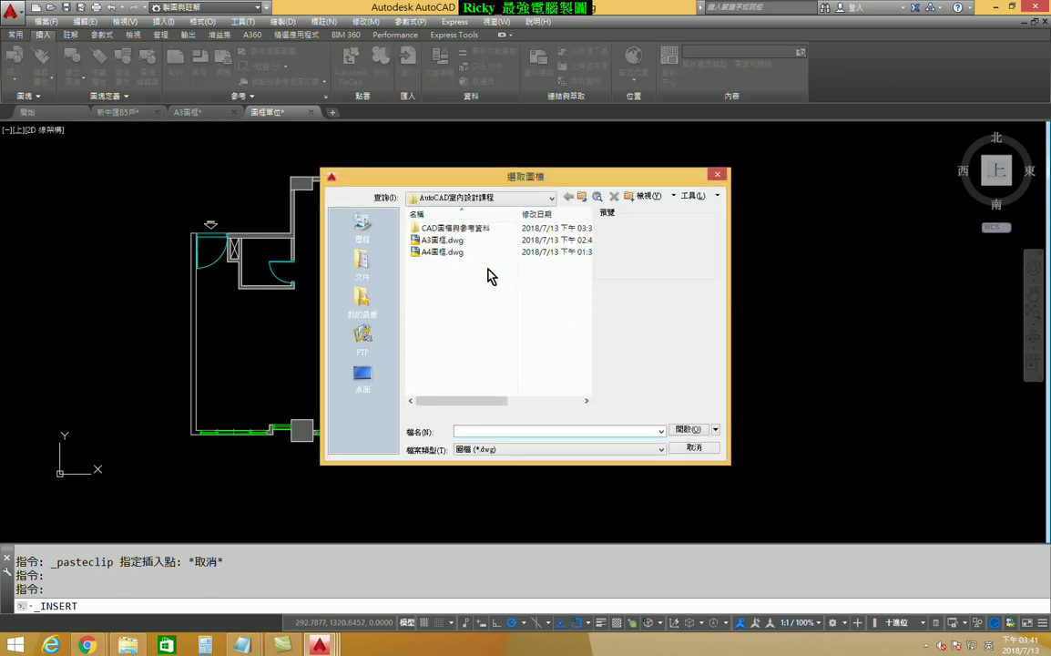
pyautogui.click(446, 241)
pyautogui.click(690, 430)
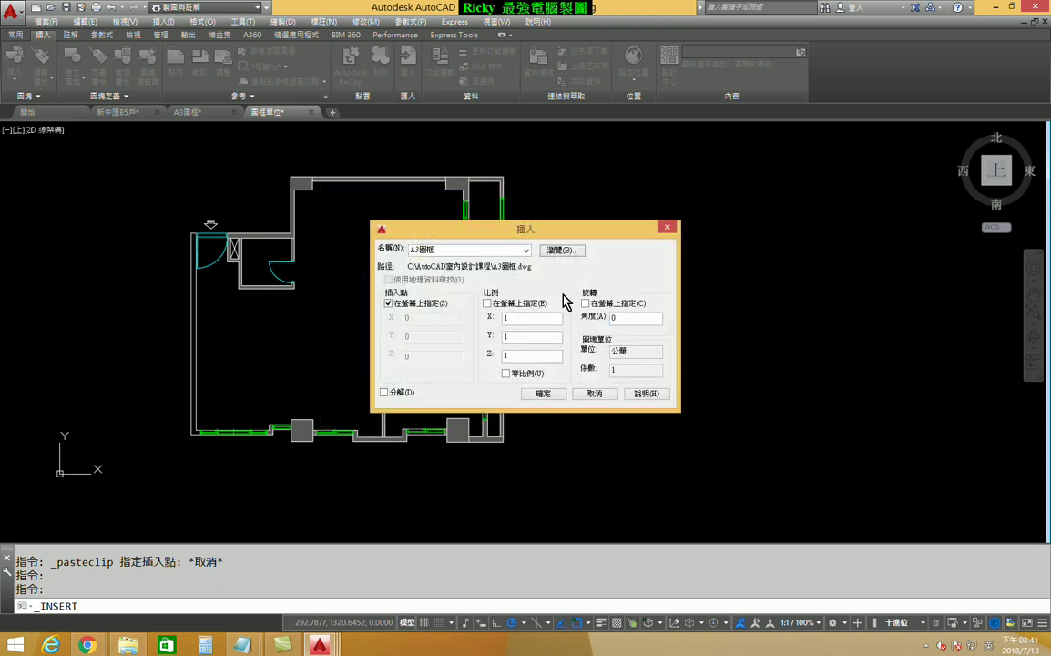
pyautogui.click(543, 393)
pyautogui.click(531, 455)
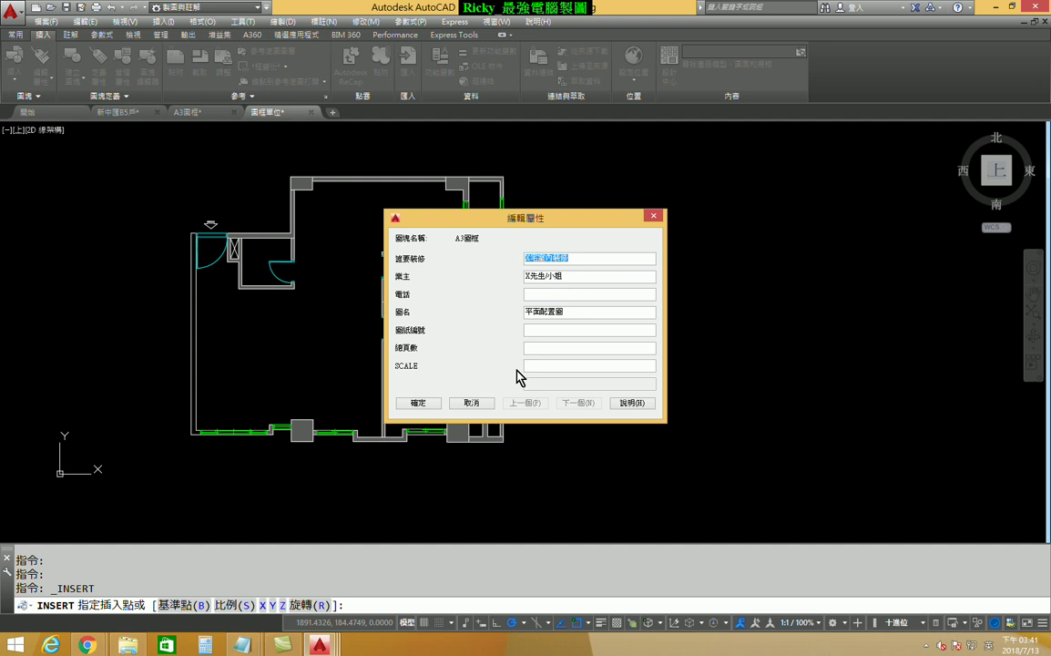
pyautogui.click(419, 405)
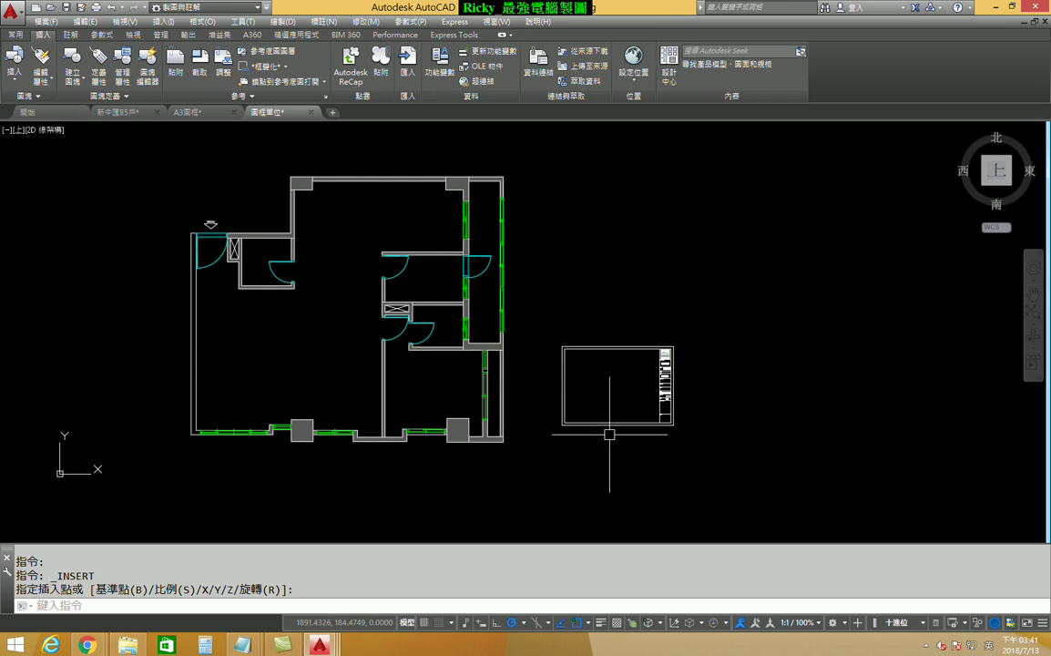
pyautogui.scroll(4, 301, 278)
pyautogui.moveTo(683, 374); pyautogui.dragTo(264, 150, button='middle')
pyautogui.moveTo(714, 412); pyautogui.dragTo(462, 330, button='middle')
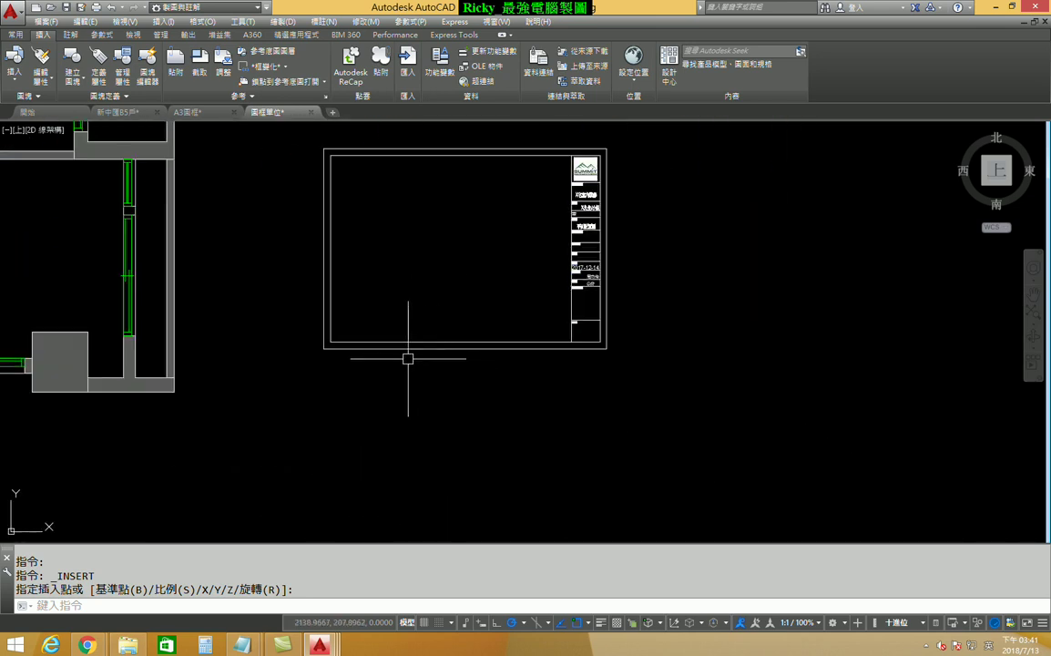
pyautogui.scroll(2, 408, 359)
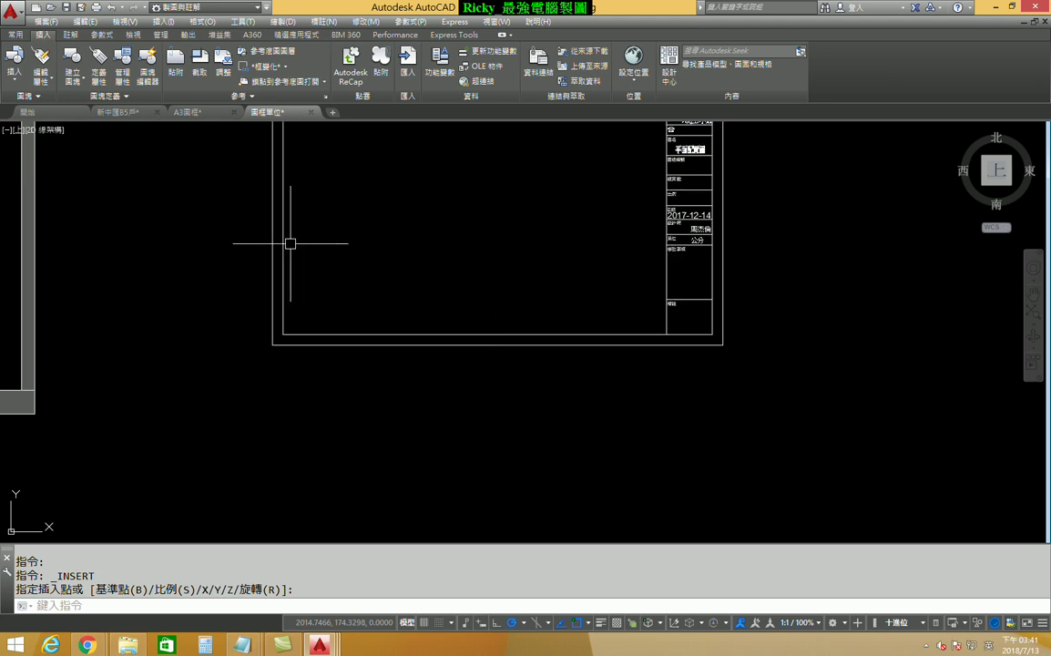
pyautogui.click(15, 34)
pyautogui.click(333, 56)
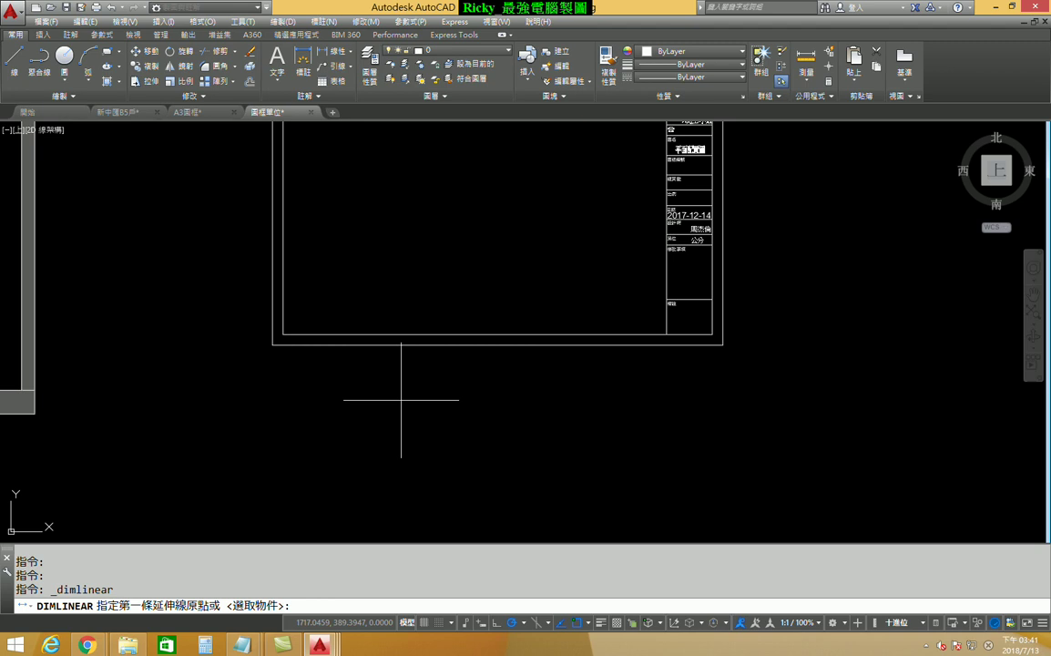
pyautogui.click(273, 345)
pyautogui.click(723, 344)
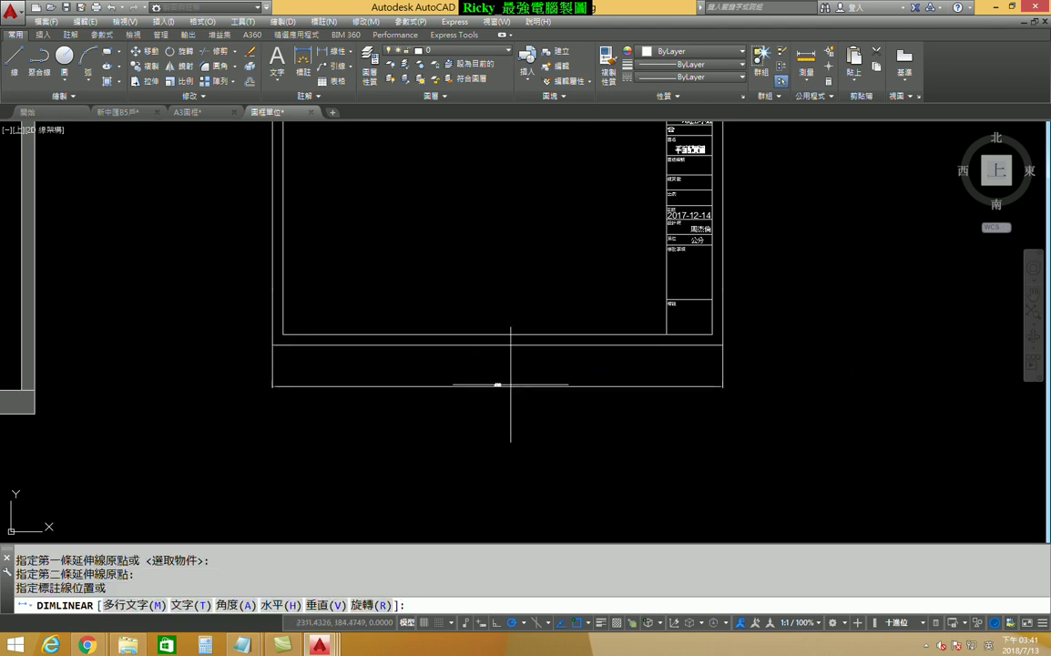
pyautogui.scroll(5, 504, 381)
pyautogui.scroll(-5, 519, 360)
pyautogui.scroll(-1, 545, 352)
pyautogui.press('Escape')
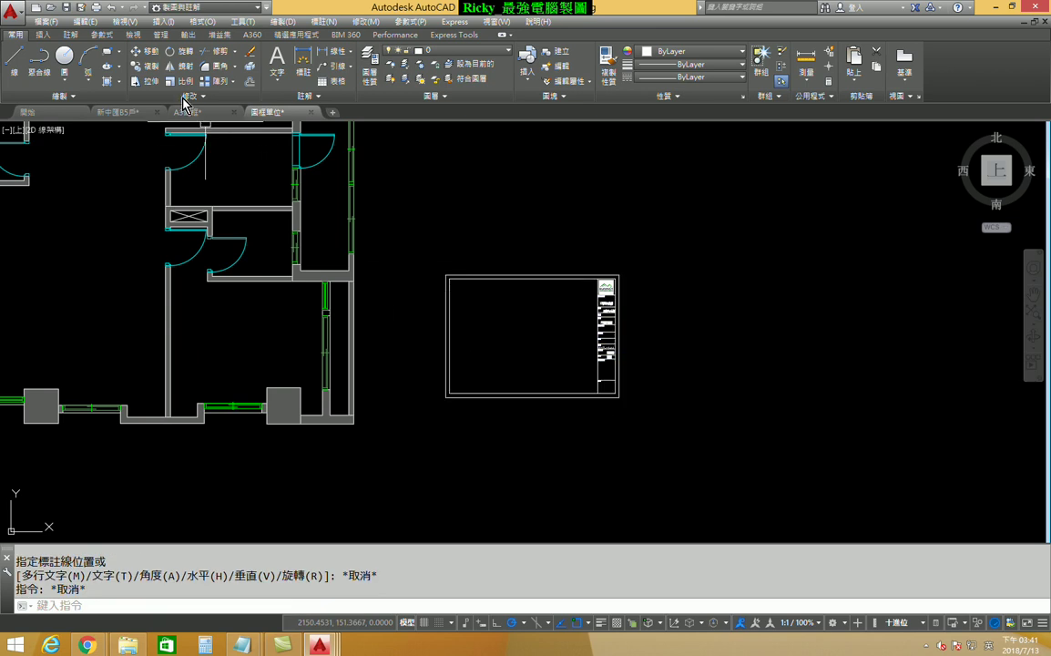
# - Scale the title-block frame by 0.1 from its lower-left corner and compare it with the plan
pyautogui.click(177, 82)
pyautogui.click(539, 395)
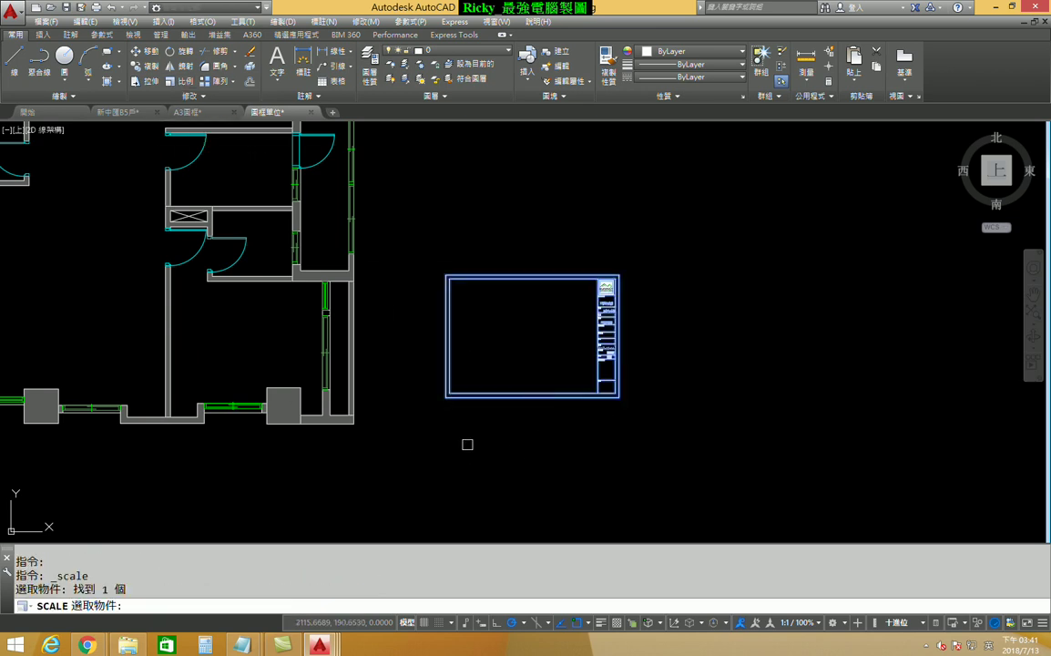
pyautogui.press('Return')
pyautogui.click(449, 397)
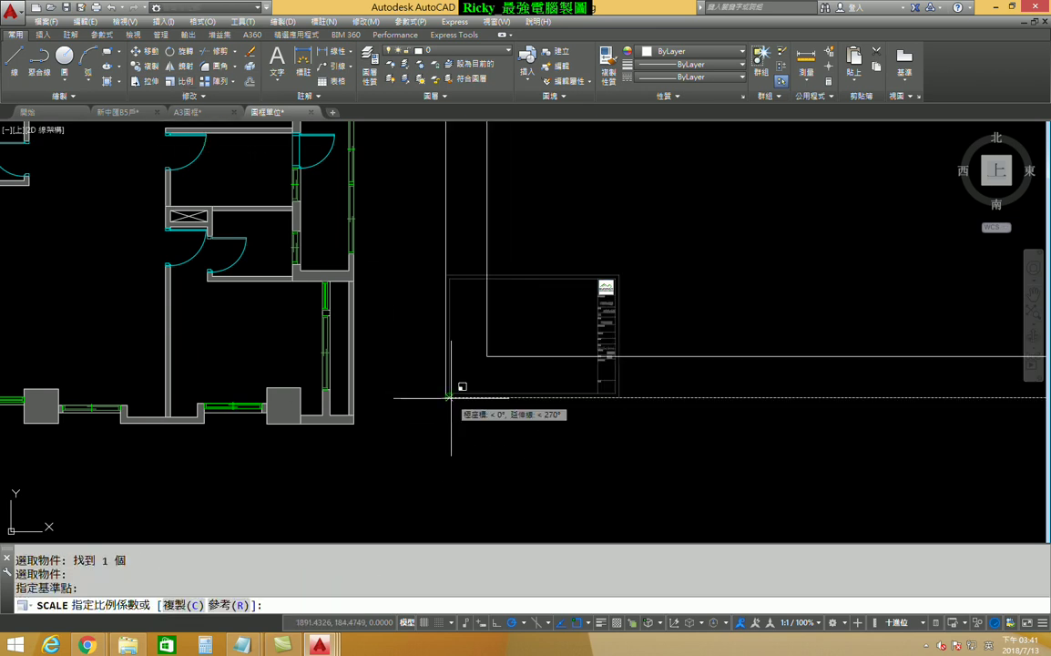
pyautogui.write('0.1')
pyautogui.press('Return')
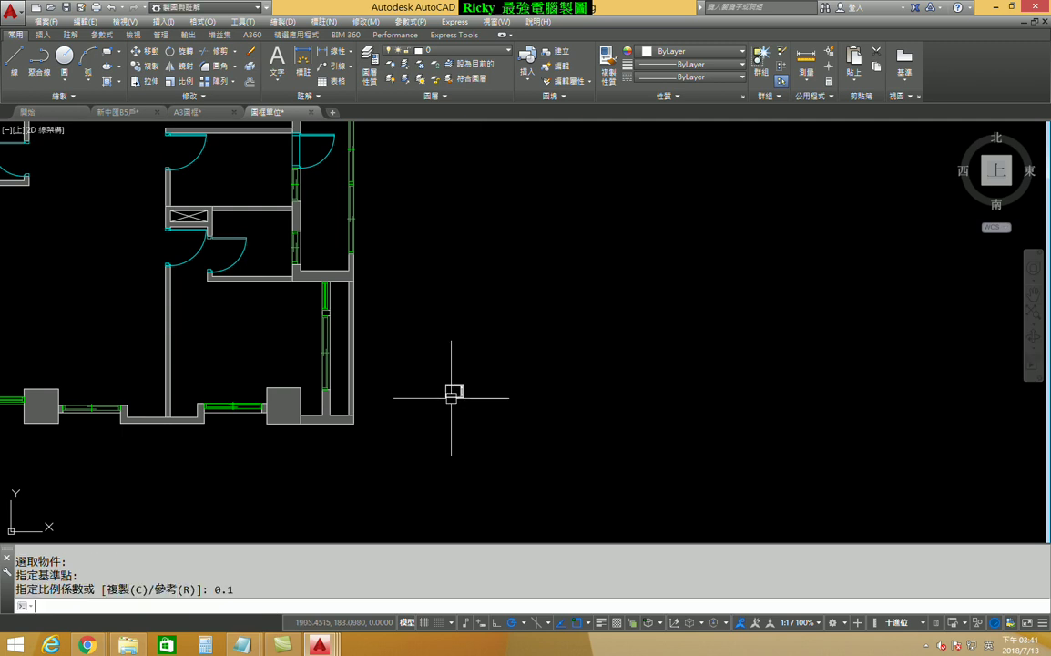
pyautogui.scroll(-2, 485, 341)
pyautogui.moveTo(425, 344); pyautogui.dragTo(475, 359, button='middle')
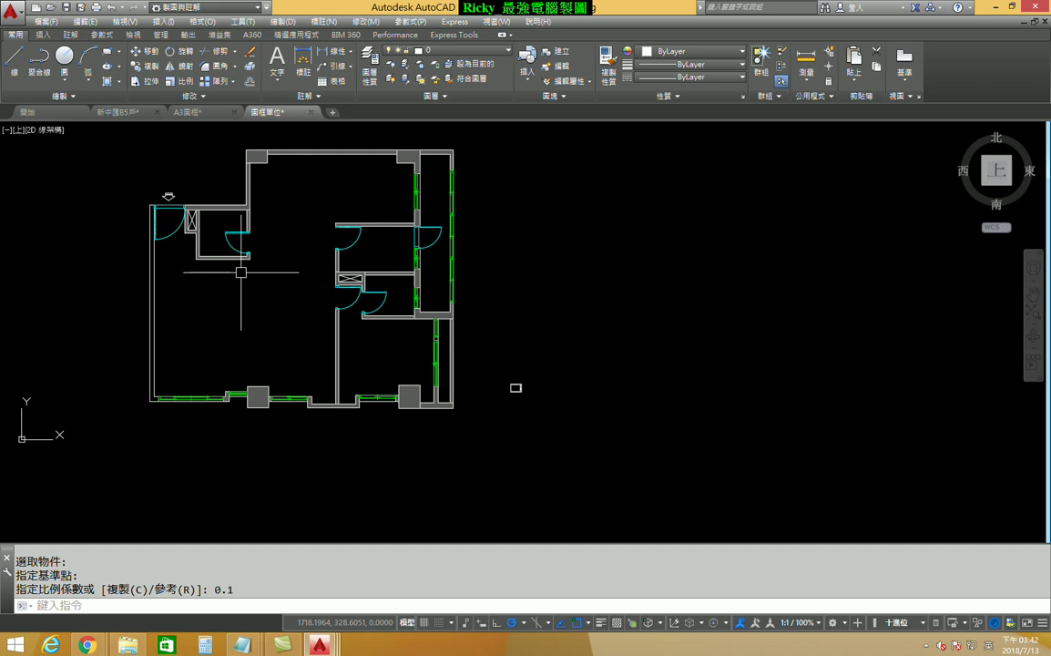
pyautogui.scroll(8, 519, 392)
pyautogui.scroll(4, 448, 397)
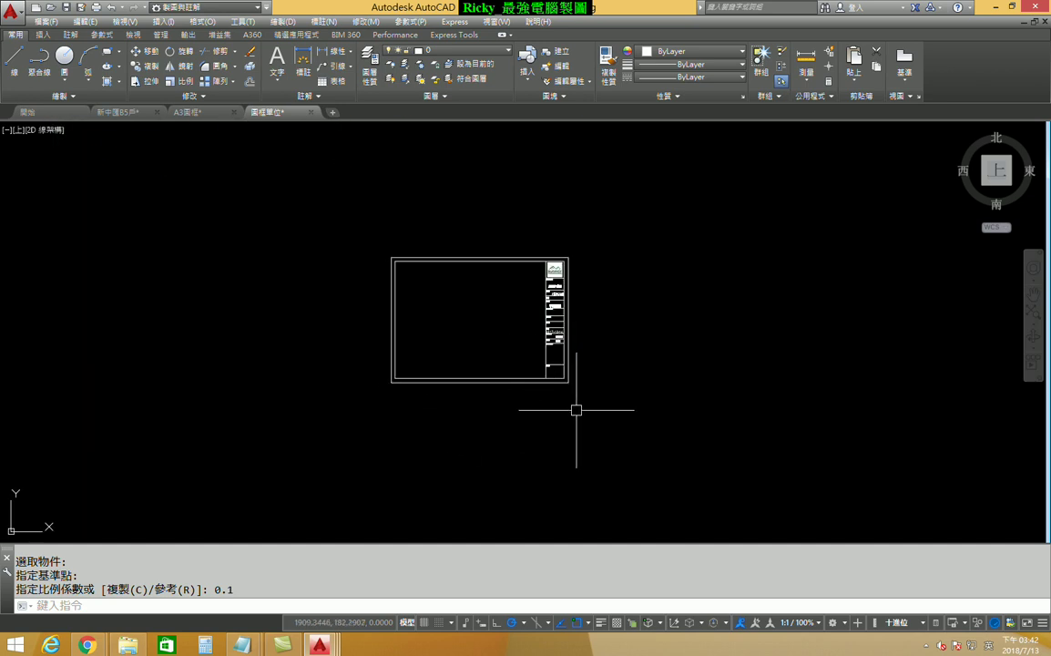
pyautogui.scroll(-6, 592, 383)
pyautogui.moveTo(547, 364); pyautogui.dragTo(668, 365, button='middle')
pyautogui.scroll(-2, 364, 274)
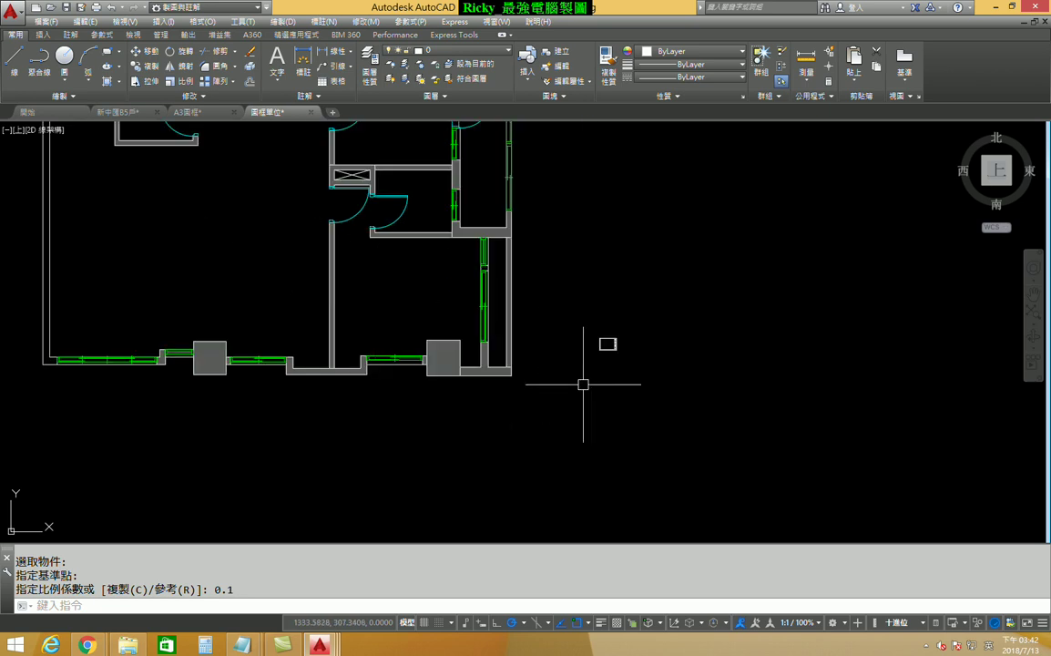
pyautogui.scroll(-2, 392, 346)
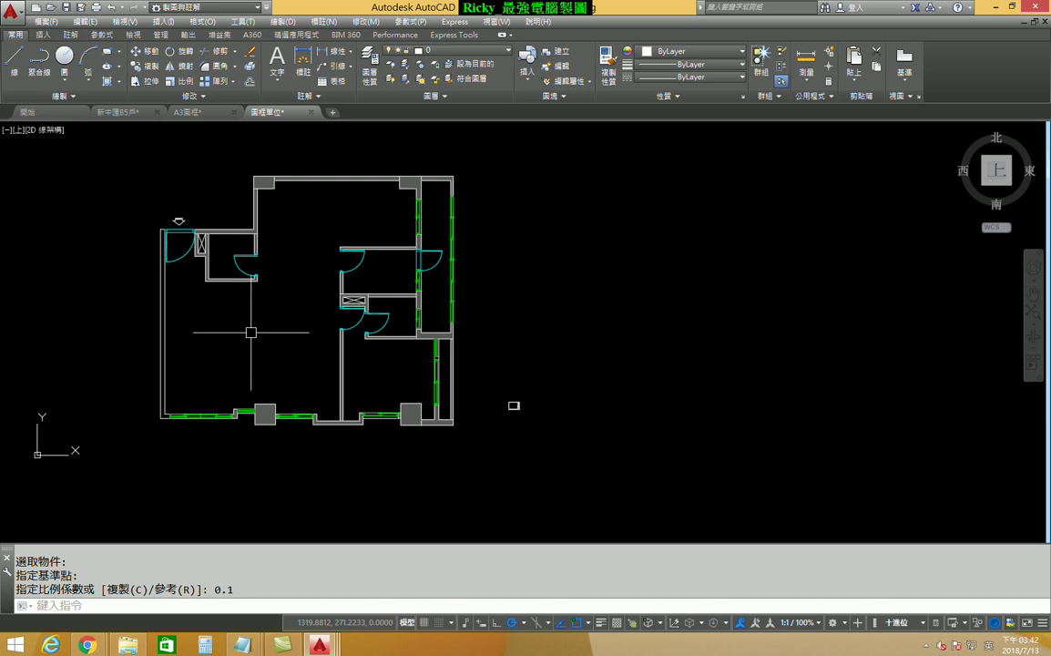
pyautogui.scroll(2, 247, 220)
pyautogui.scroll(2, 243, 223)
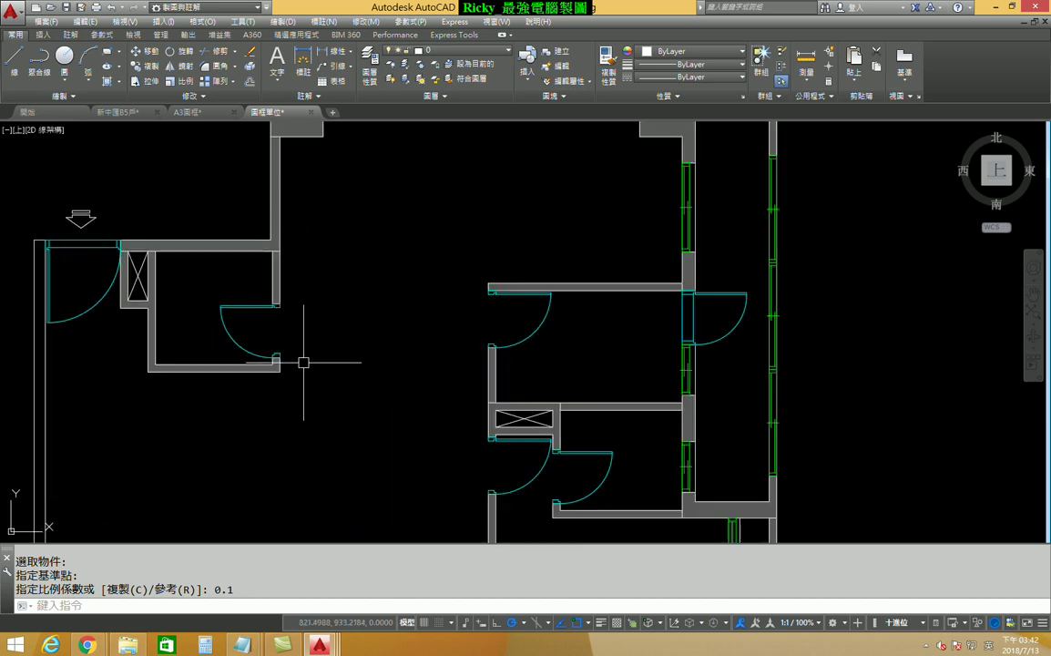
pyautogui.scroll(-3, 346, 369)
pyautogui.scroll(-3, 385, 372)
pyautogui.scroll(2, 396, 369)
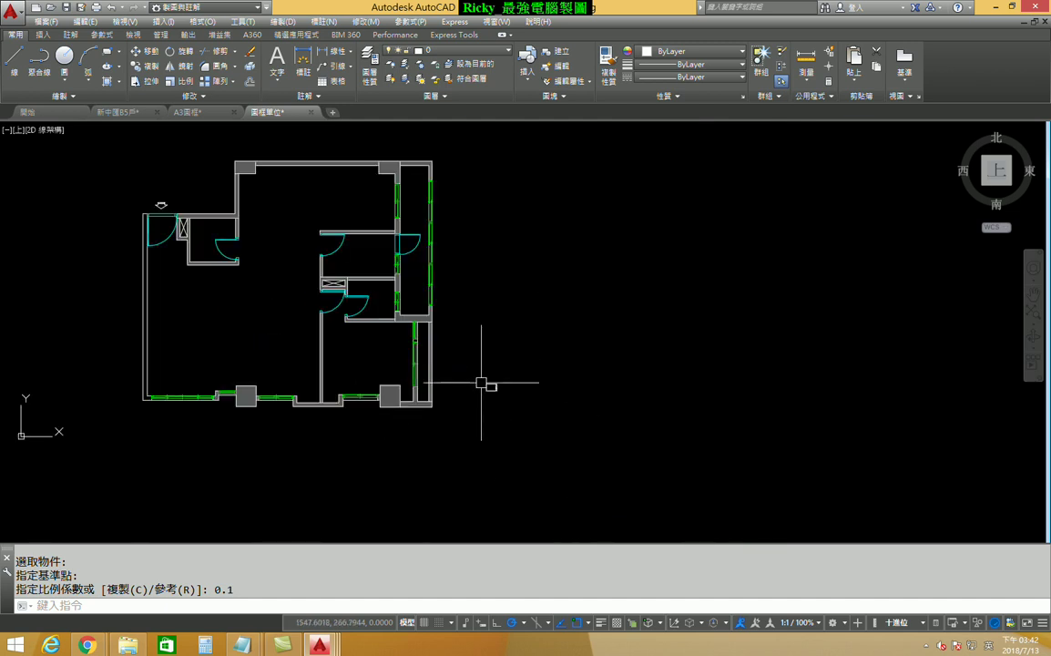
pyautogui.click(173, 81)
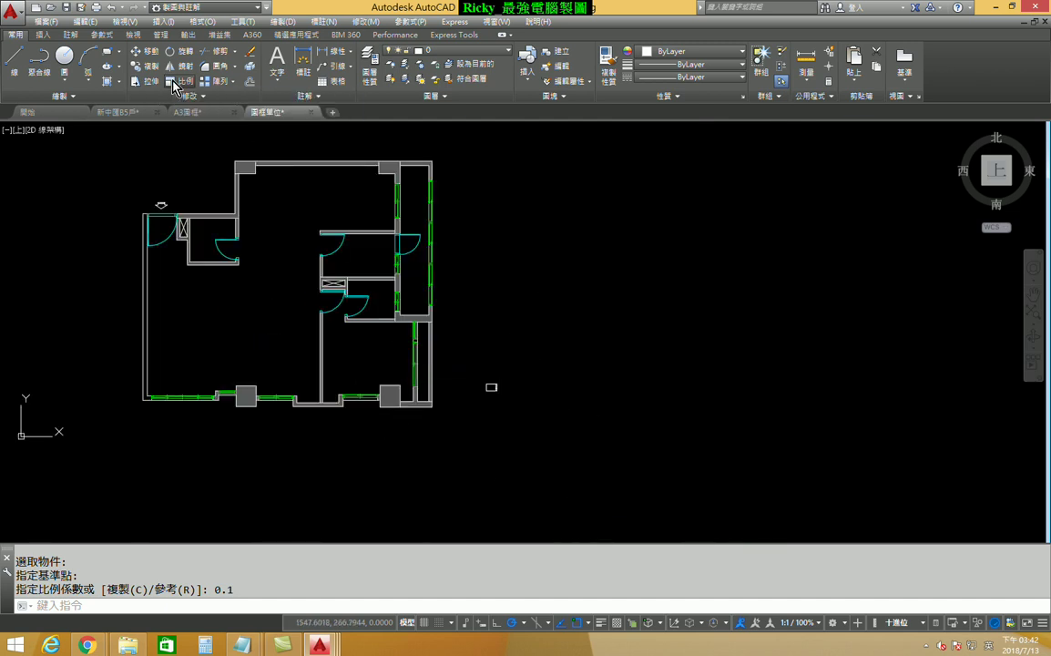
pyautogui.click(491, 388)
pyautogui.press('Return')
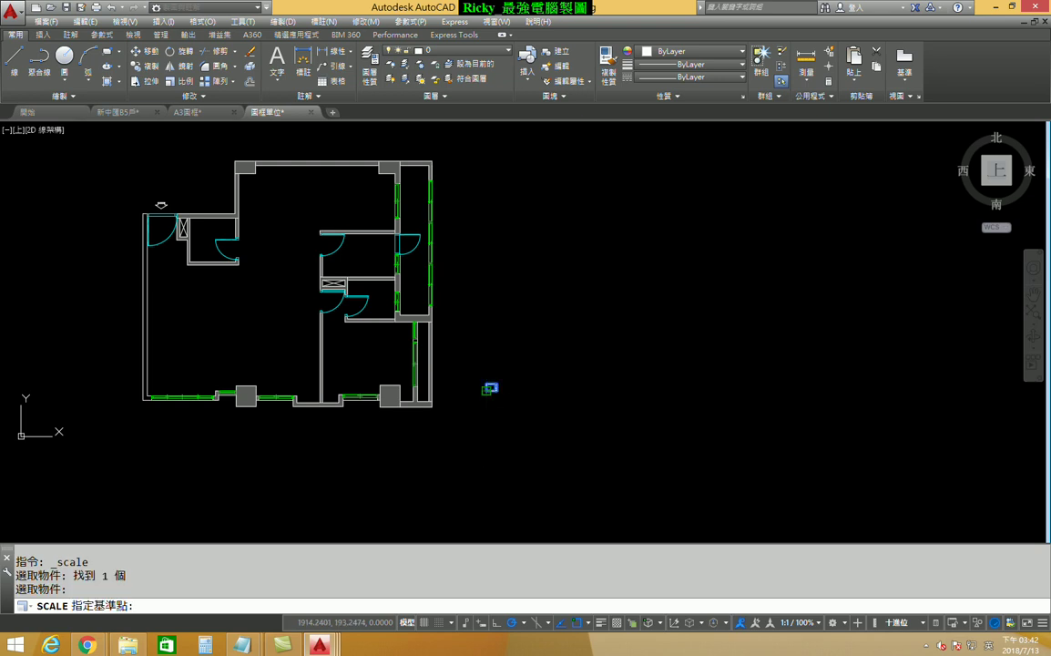
pyautogui.click(487, 390)
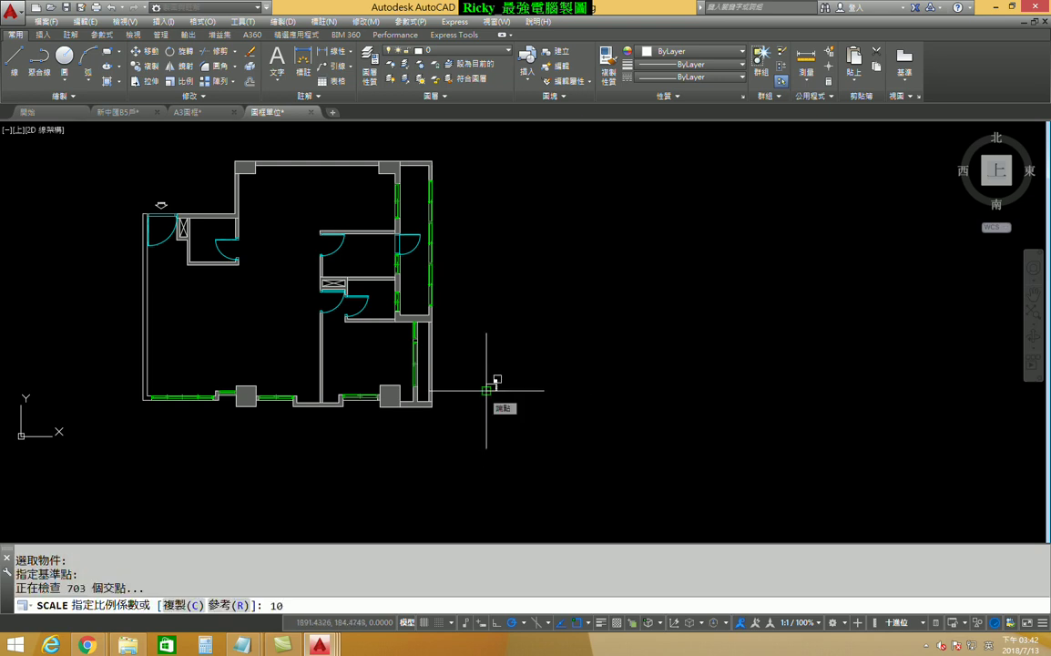
pyautogui.press('Return')
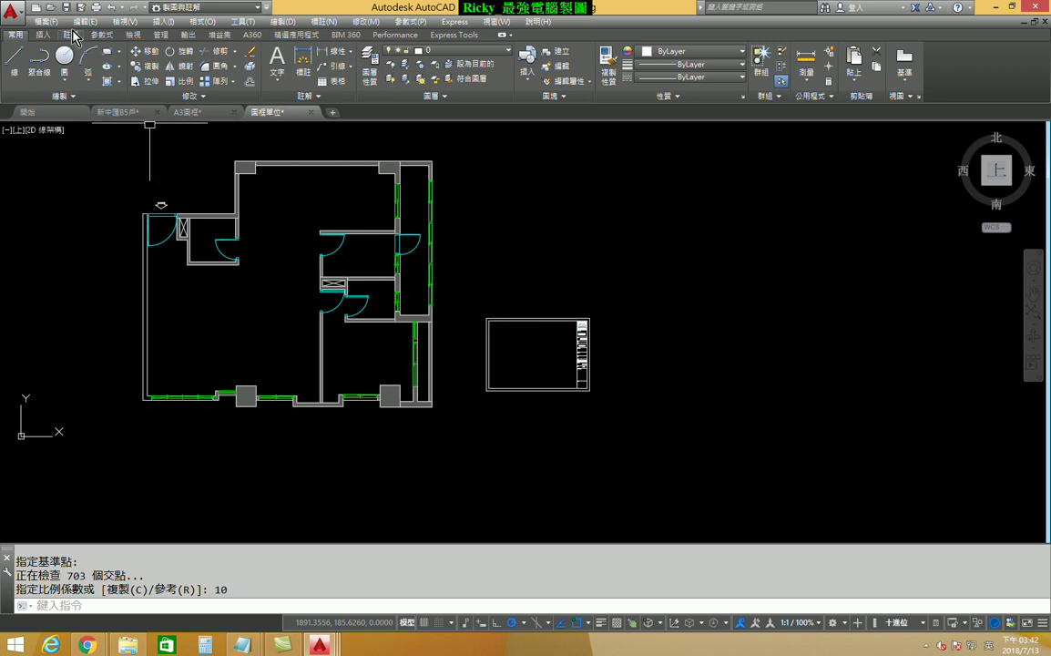
pyautogui.click(115, 10)
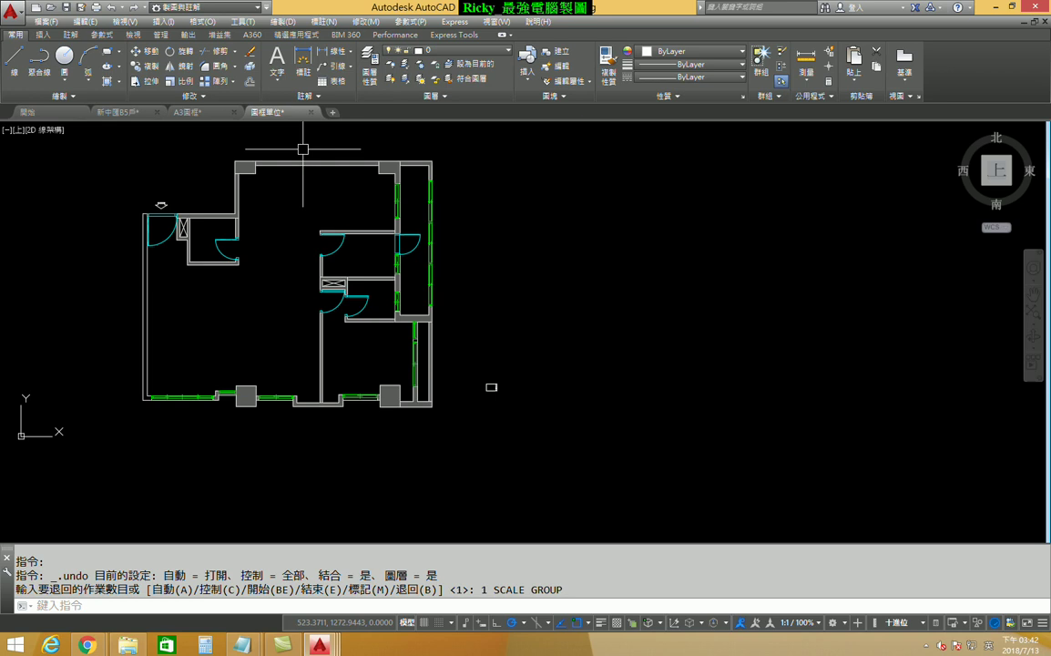
pyautogui.click(180, 81)
pyautogui.click(491, 387)
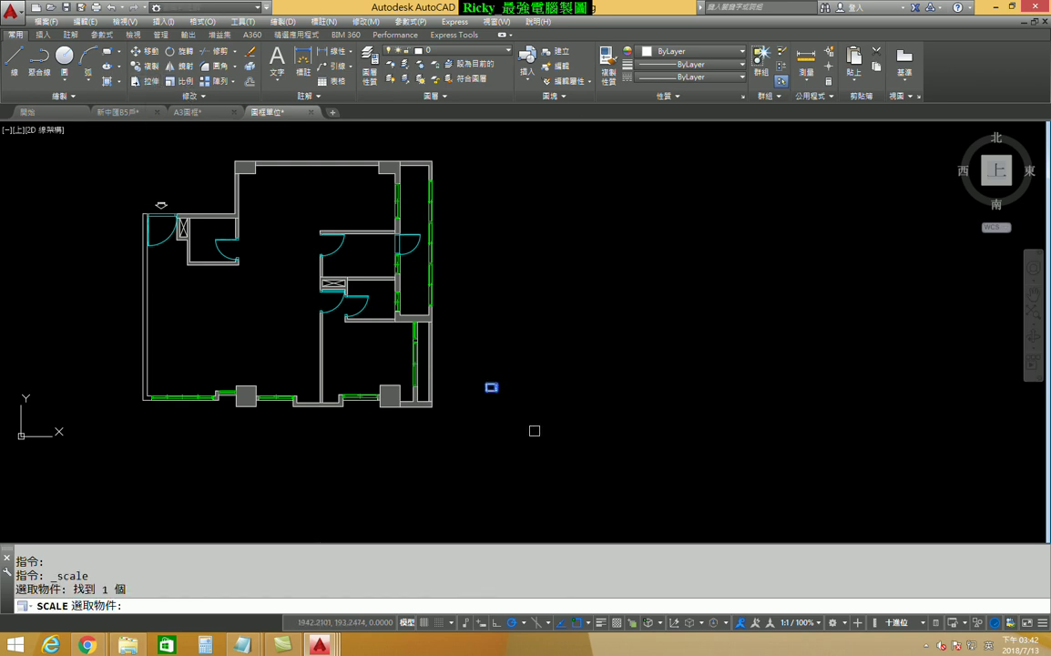
pyautogui.press('Return')
pyautogui.click(486, 387)
pyautogui.write('30')
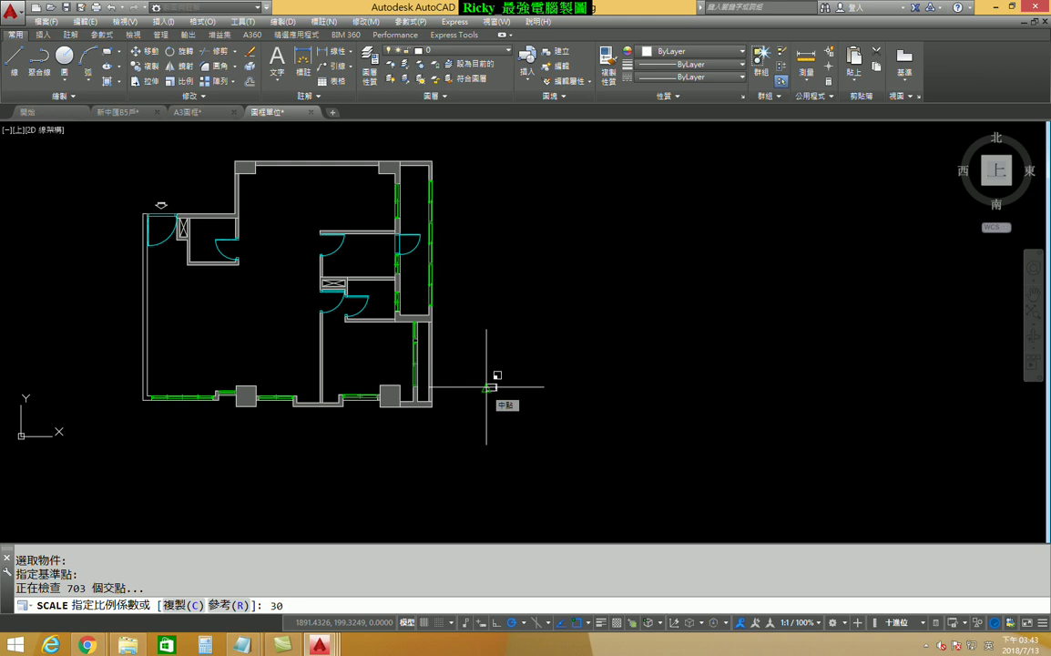
pyautogui.press('Return')
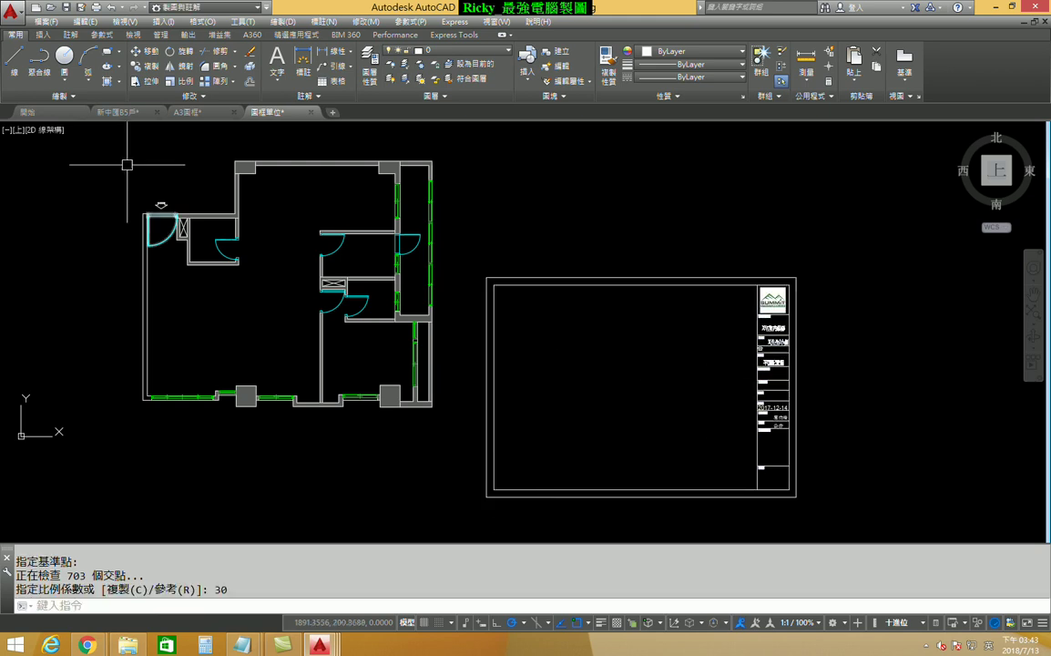
pyautogui.click(113, 7)
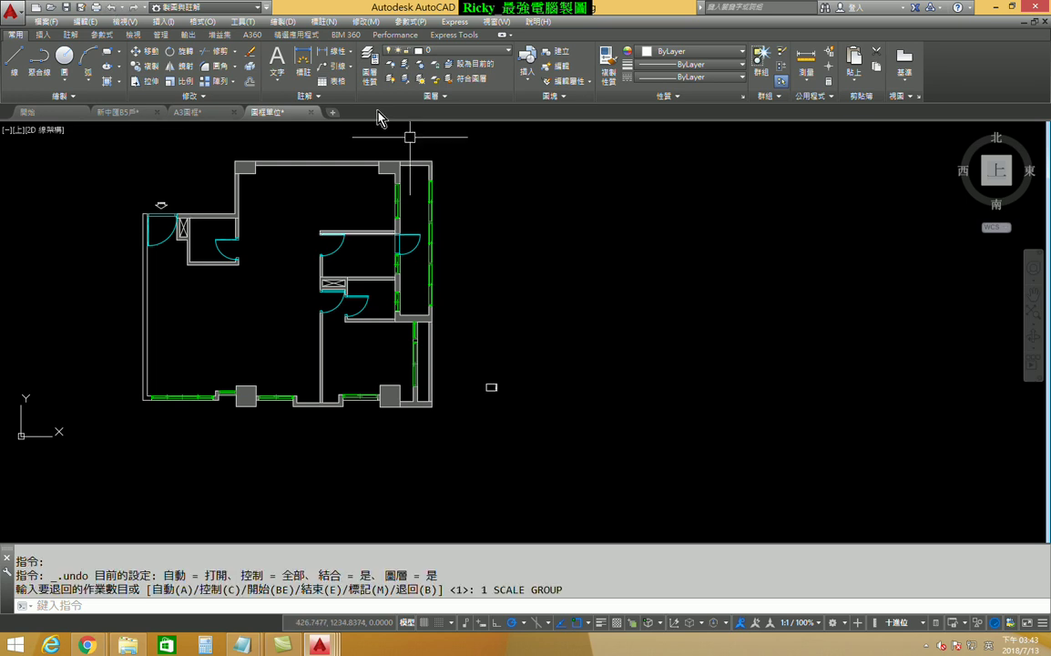
pyautogui.click(173, 81)
pyautogui.click(491, 387)
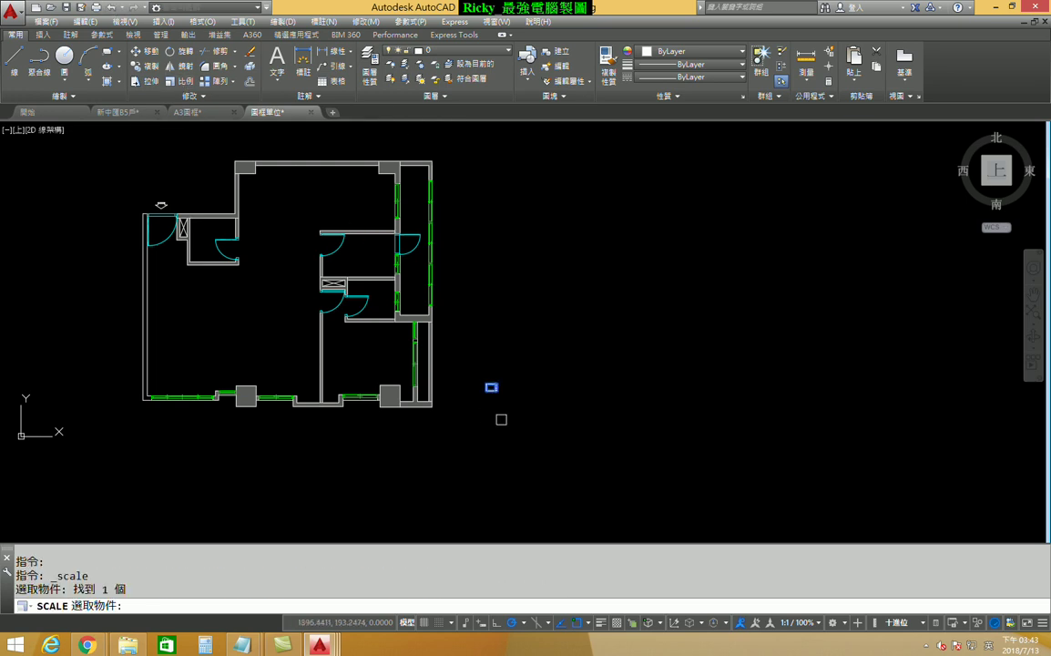
pyautogui.press('Return')
pyautogui.click(487, 390)
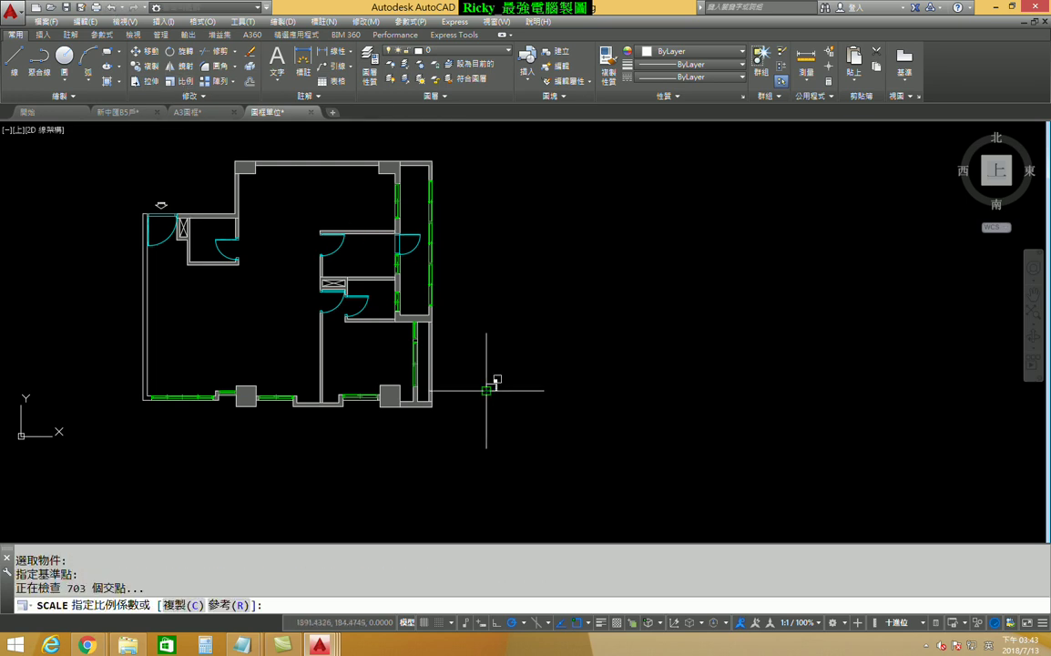
pyautogui.write('50')
pyautogui.press('Return')
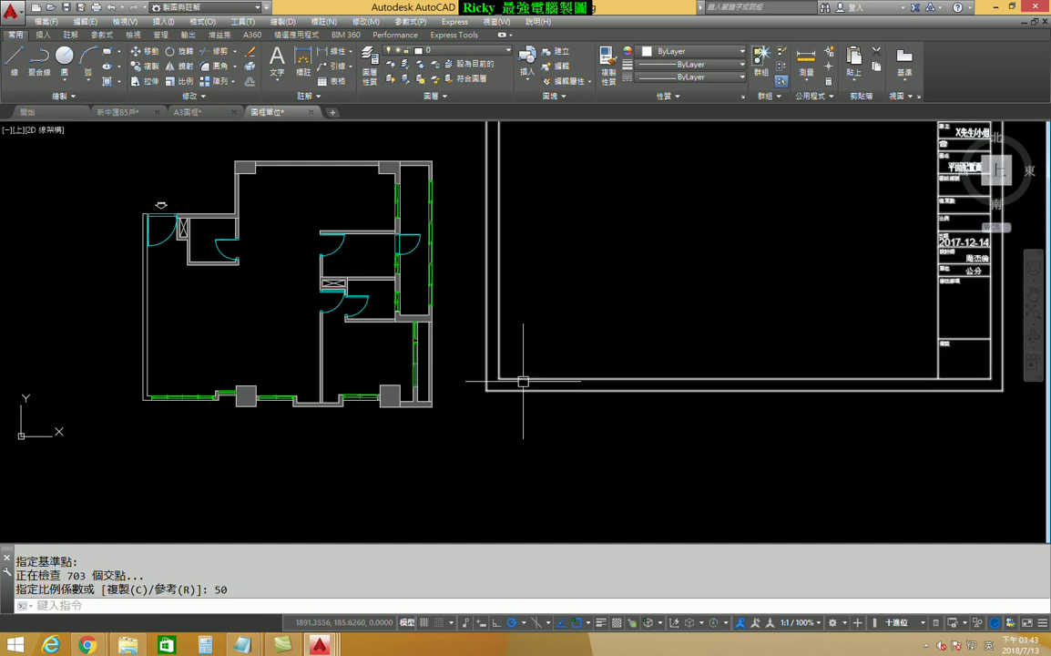
pyautogui.scroll(-2, 533, 364)
pyautogui.write('m')
pyautogui.press('Return')
pyautogui.click(504, 381)
pyautogui.press('Return')
pyautogui.click(504, 380)
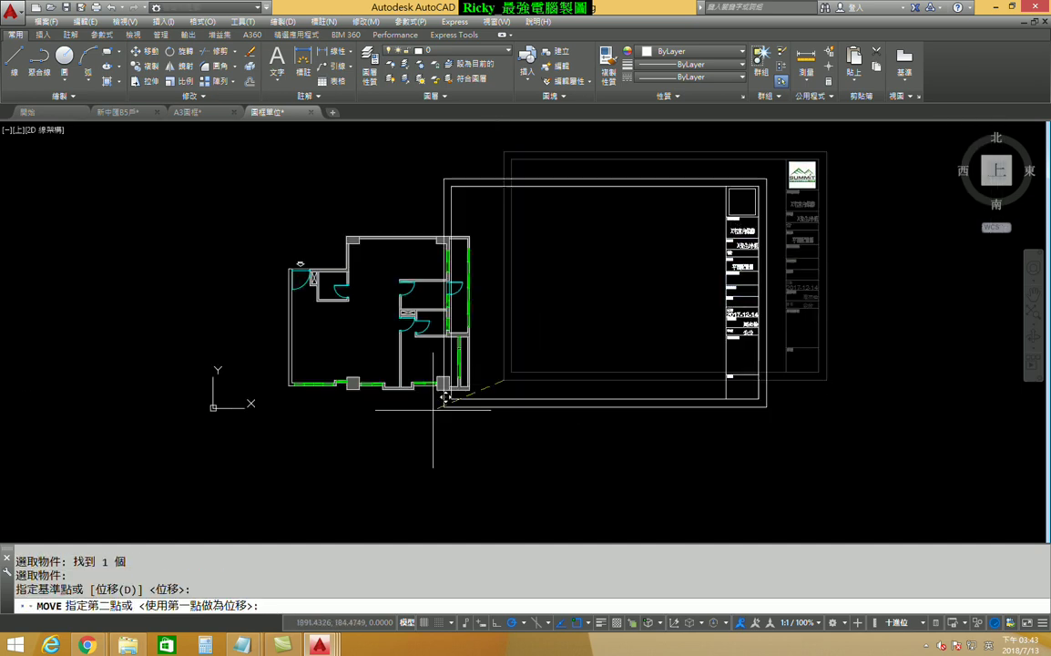
pyautogui.click(214, 422)
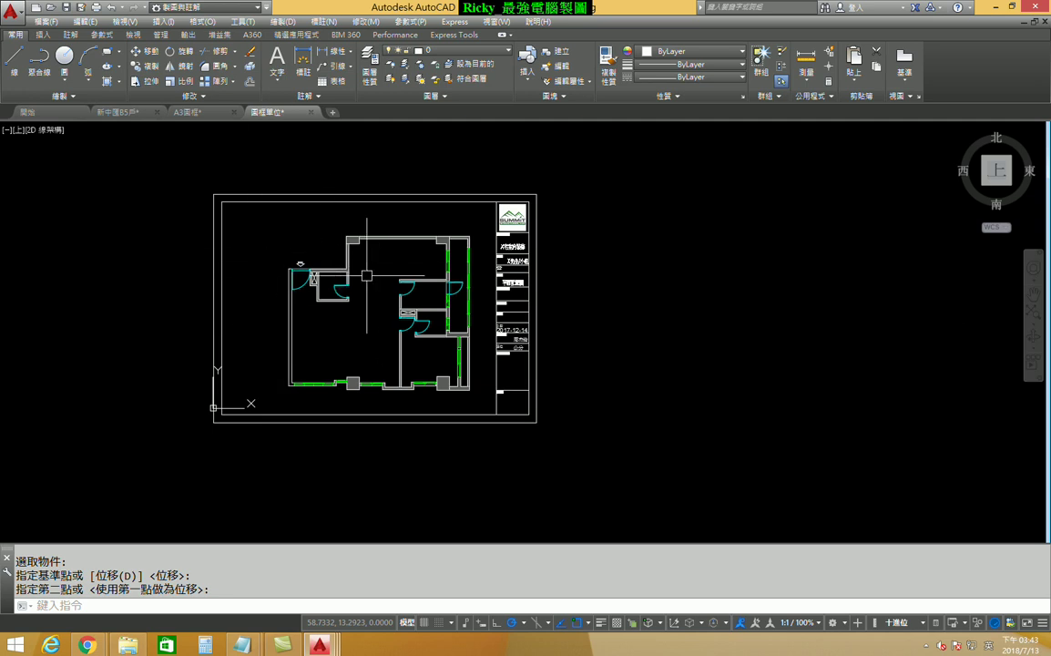
pyautogui.click(111, 8)
pyautogui.click(112, 8)
pyautogui.click(112, 8)
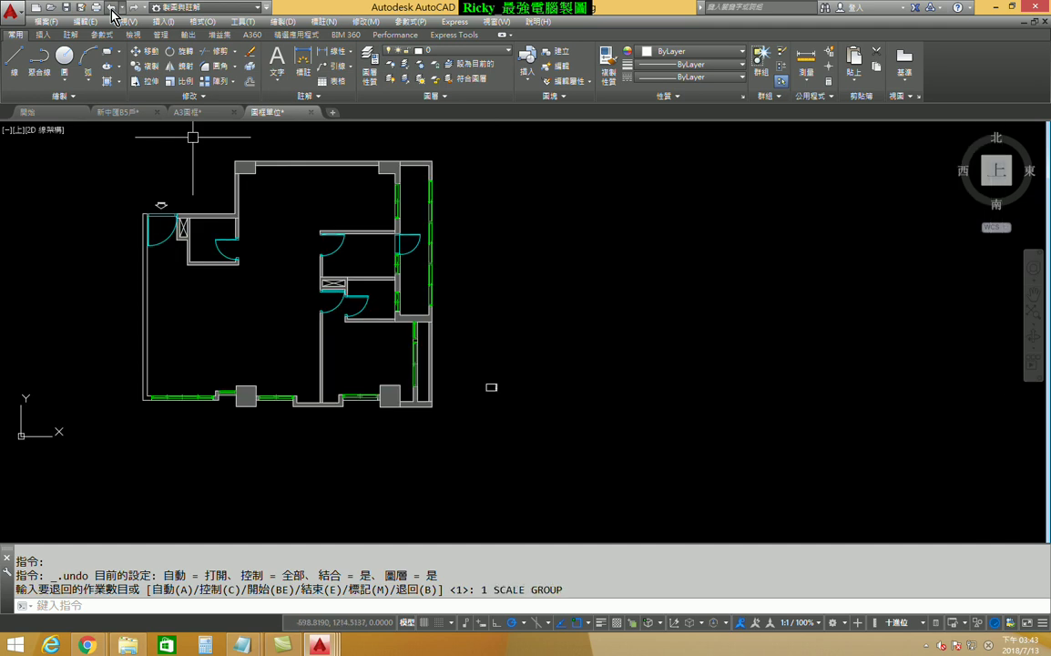
pyautogui.click(185, 82)
# - Scale the small title-block frame by 40 from its corner
pyautogui.click(491, 390)
pyautogui.press('Return')
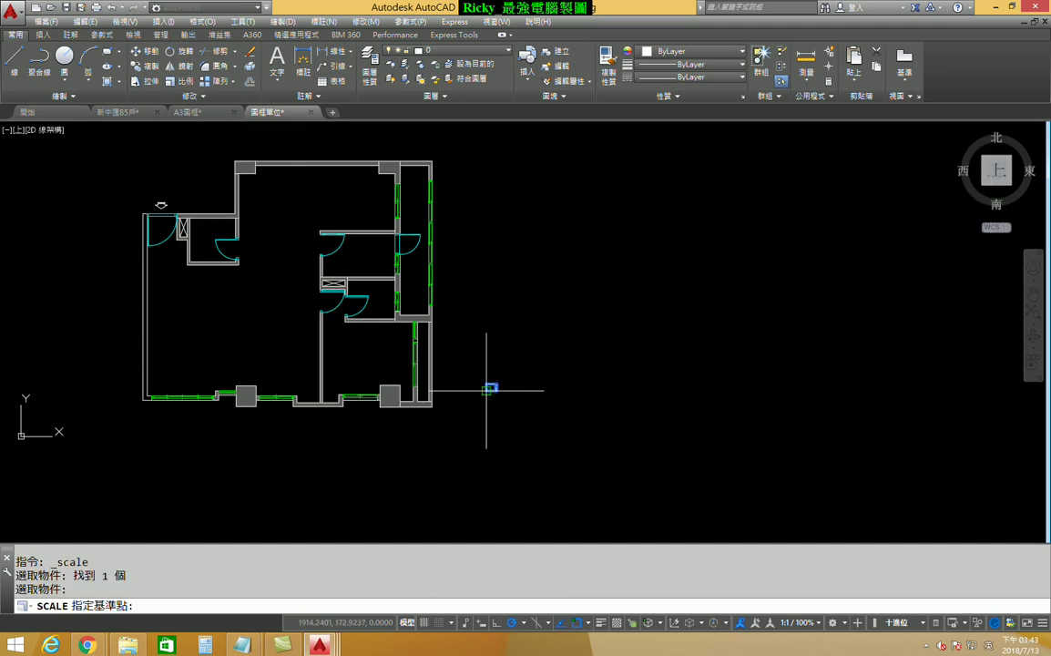
pyautogui.click(487, 391)
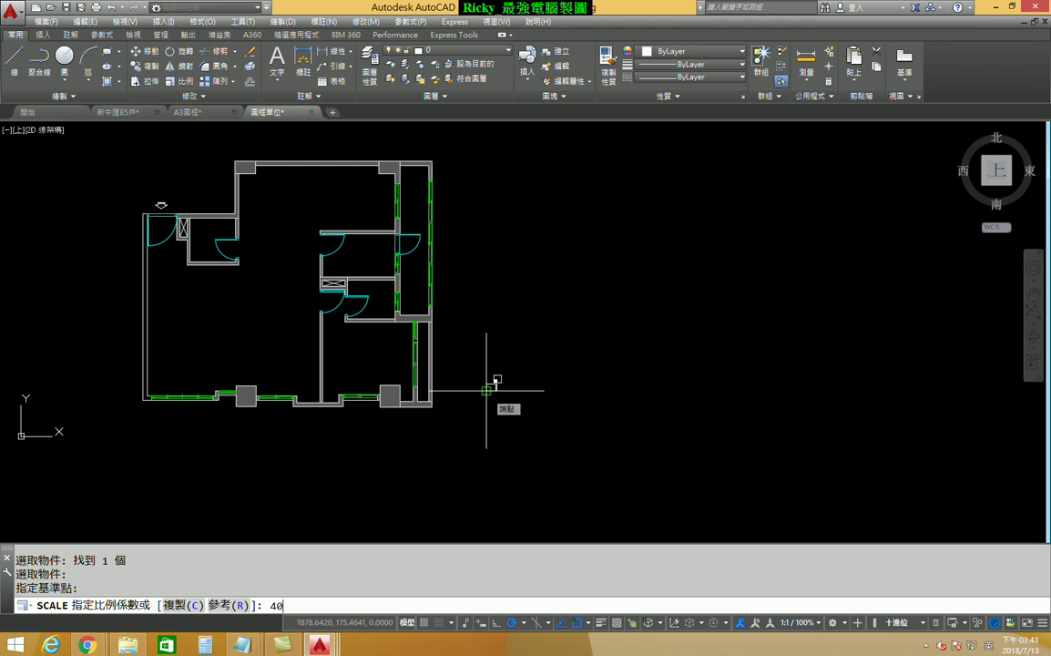
pyautogui.press('Return')
pyautogui.scroll(-2, 529, 378)
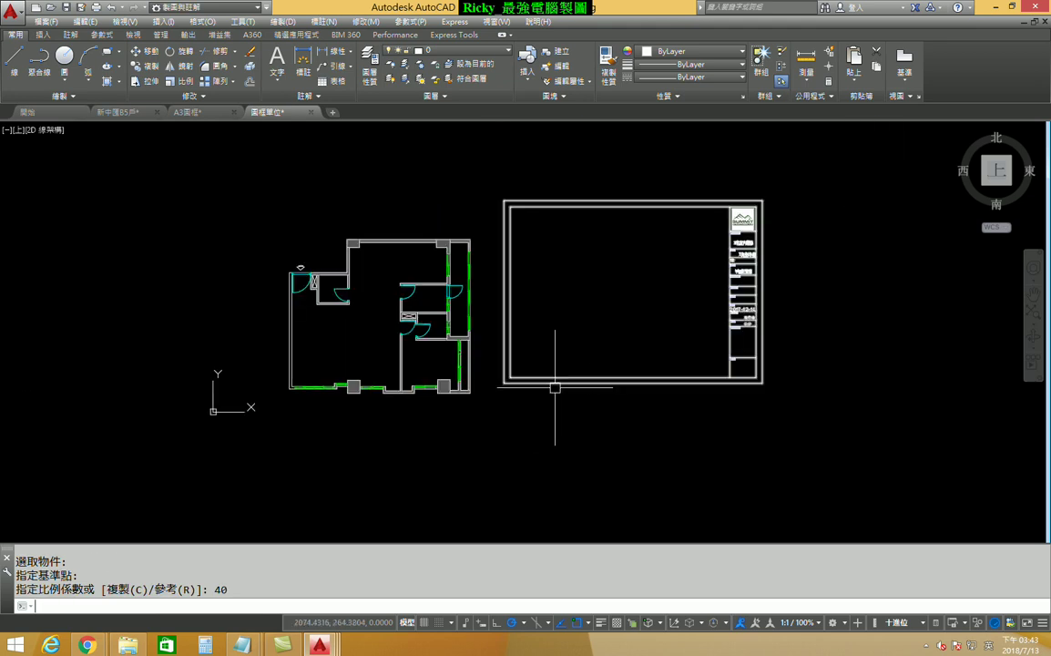
# - Move the enlarged frame by its lower-left corner so it encloses the floor plan
pyautogui.write('m')
pyautogui.press('Return')
pyautogui.click(551, 384)
pyautogui.press('Return')
pyautogui.click(504, 382)
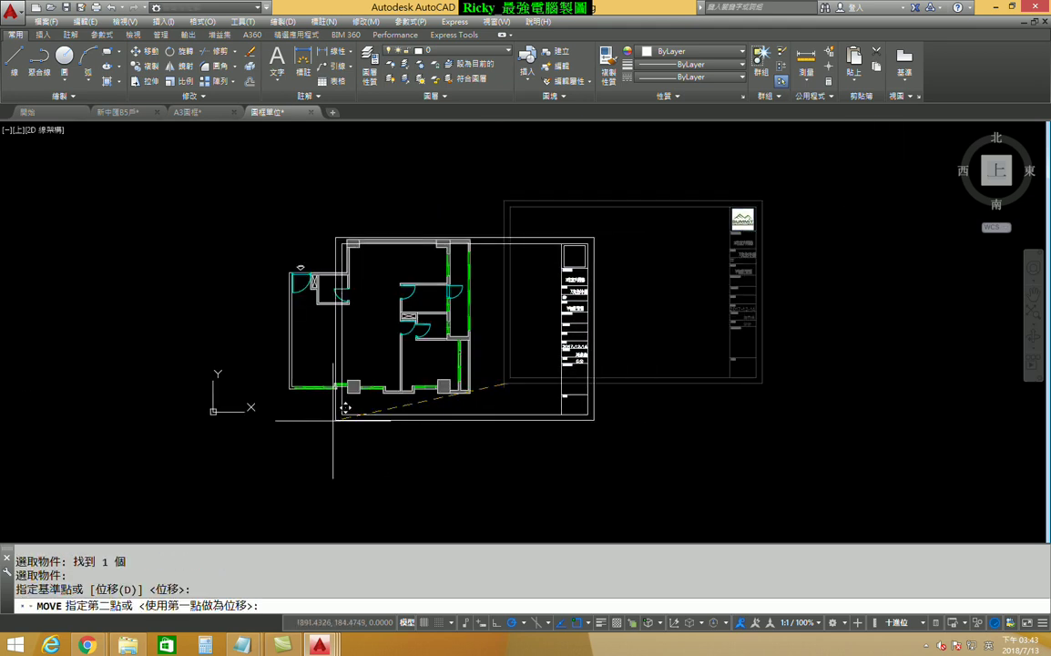
pyautogui.click(262, 407)
pyautogui.scroll(5, 506, 354)
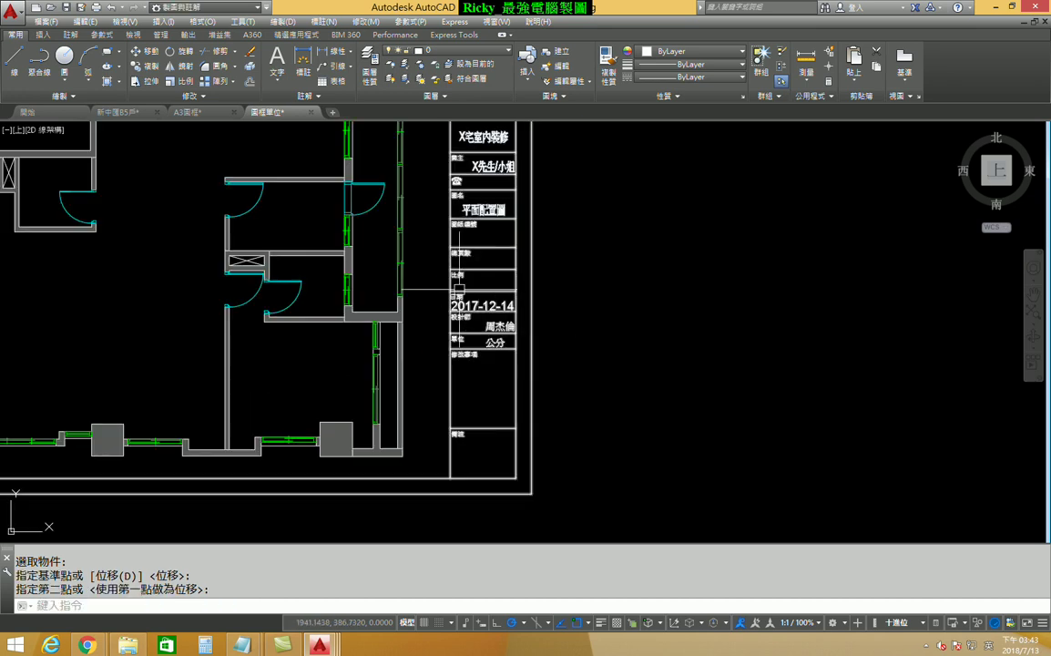
# - Set the title block's SCALE attribute to 1:40 in the Enhanced Attribute Editor
pyautogui.doubleClick(460, 289)
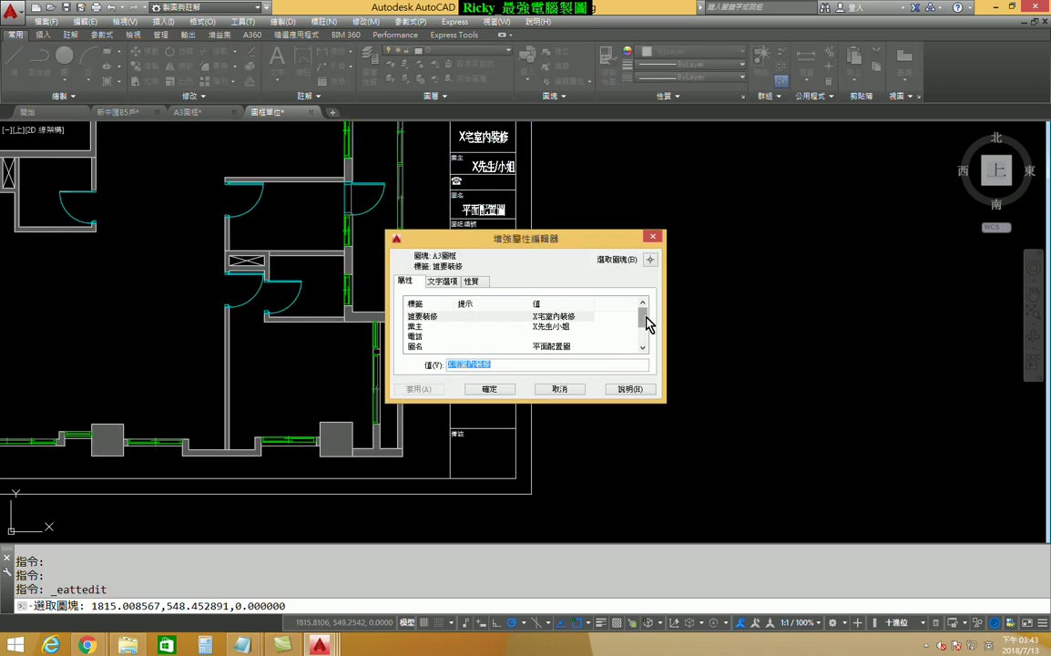
pyautogui.scroll(-1, 642, 320)
pyautogui.click(419, 347)
pyautogui.click(475, 365)
pyautogui.write('1:40')
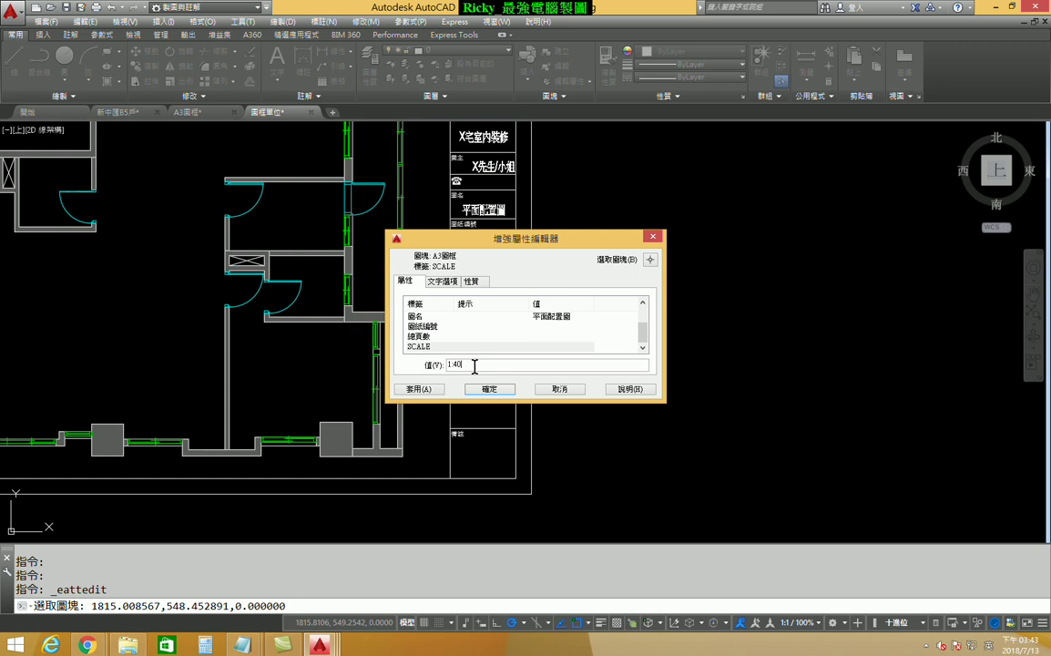
pyautogui.click(490, 389)
pyautogui.scroll(2, 283, 250)
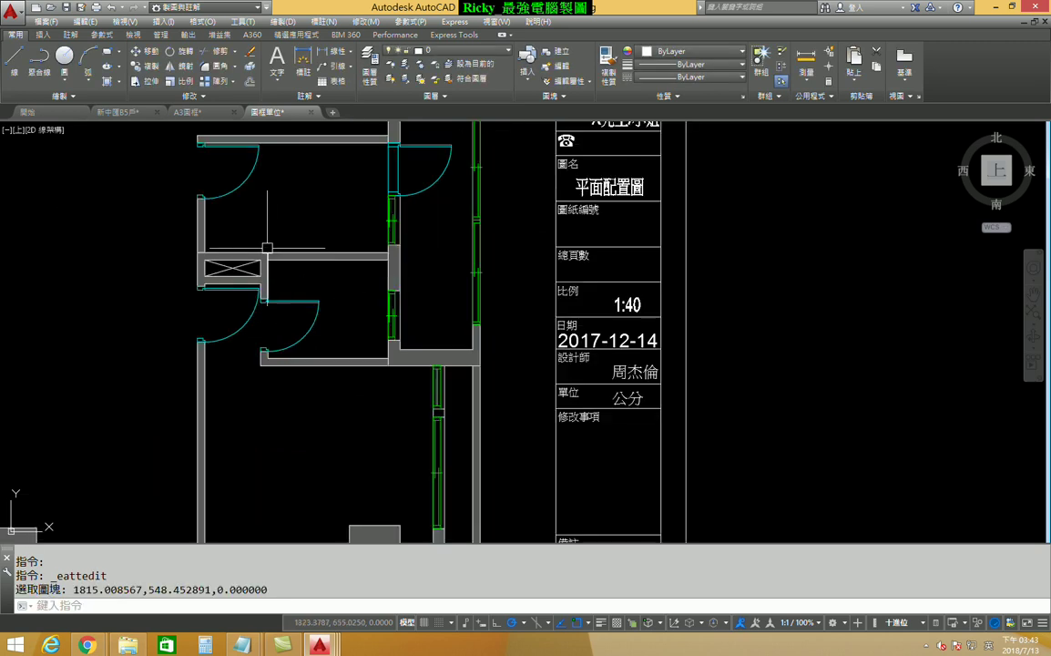
pyautogui.scroll(-1, 314, 260)
pyautogui.scroll(-1, 365, 287)
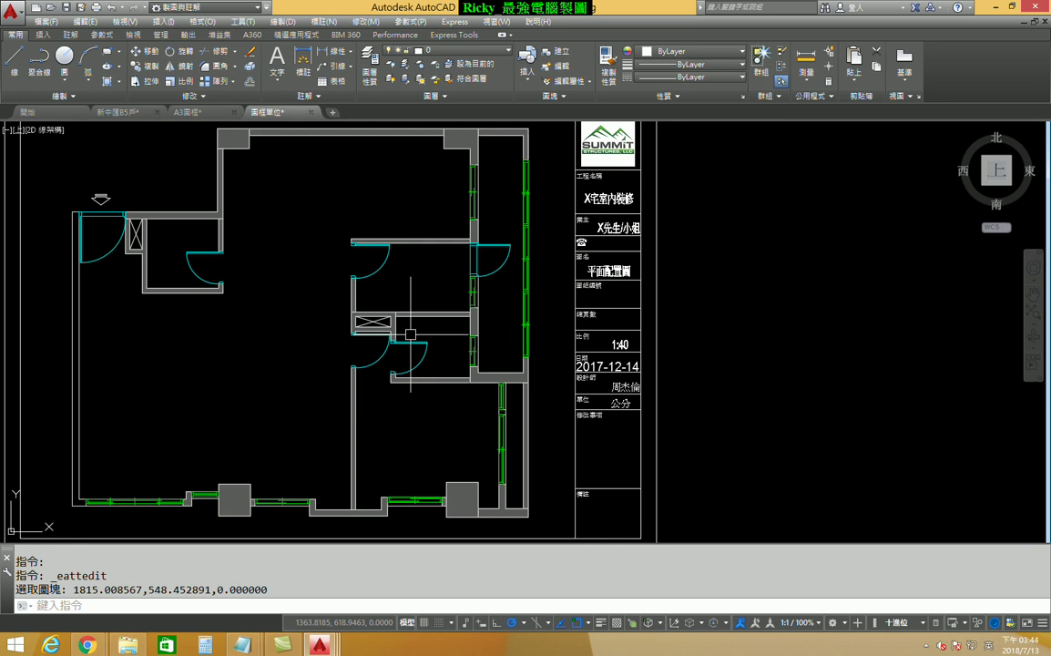
pyautogui.scroll(-1, 313, 347)
pyautogui.scroll(-1, 375, 328)
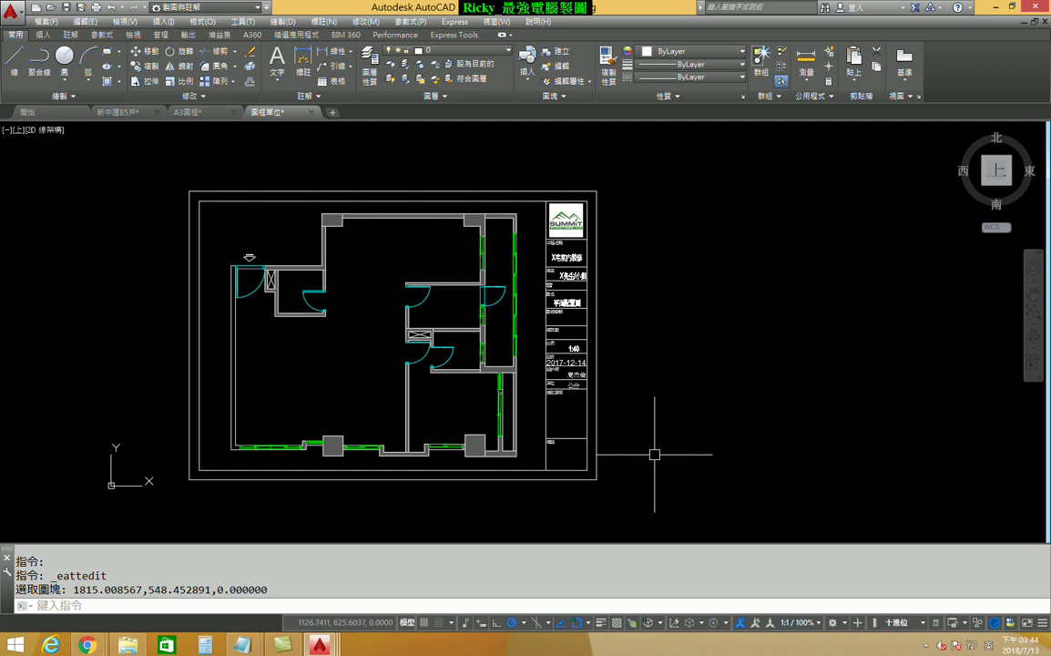
# - Close 圖框單位 without saving and reopen 圖框單位.dwg
pyautogui.click(311, 112)
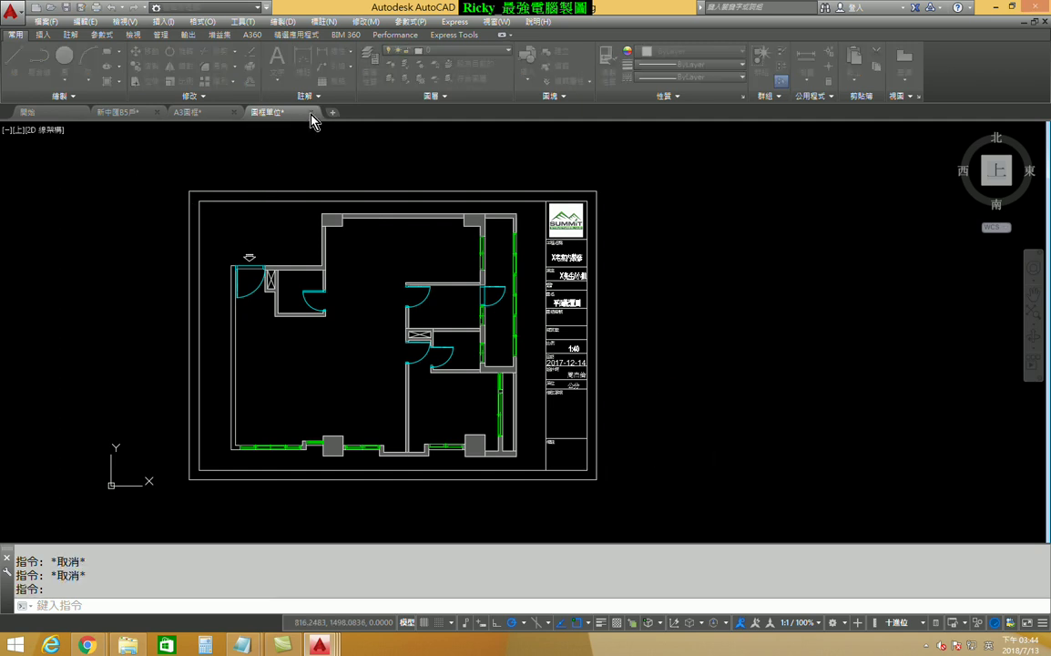
pyautogui.click(580, 350)
pyautogui.hotkey('ctrl', 'c')
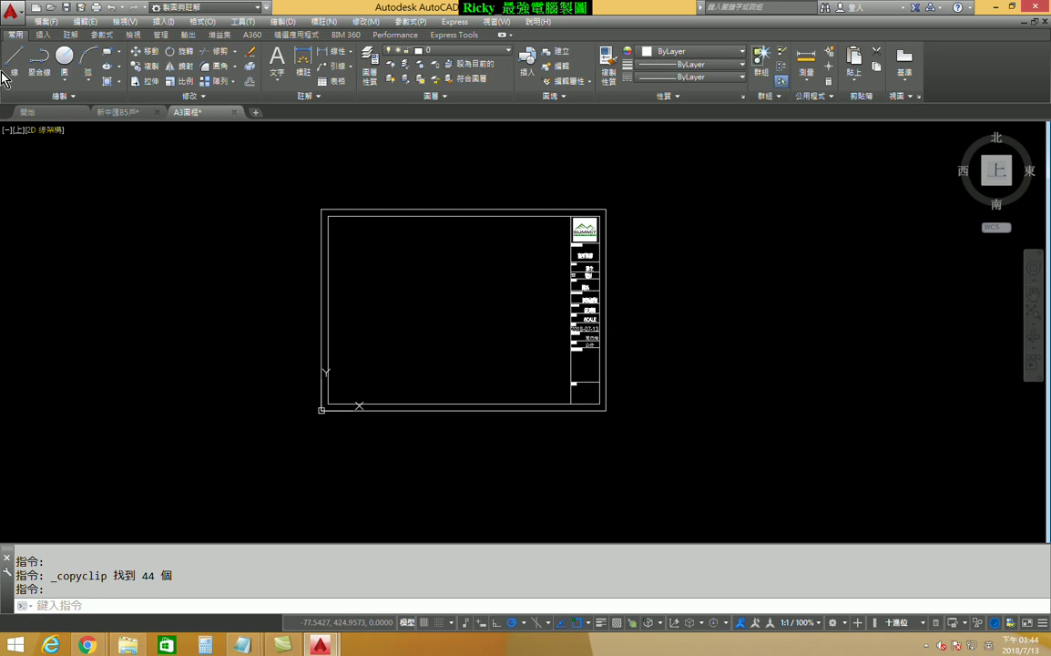
pyautogui.click(52, 8)
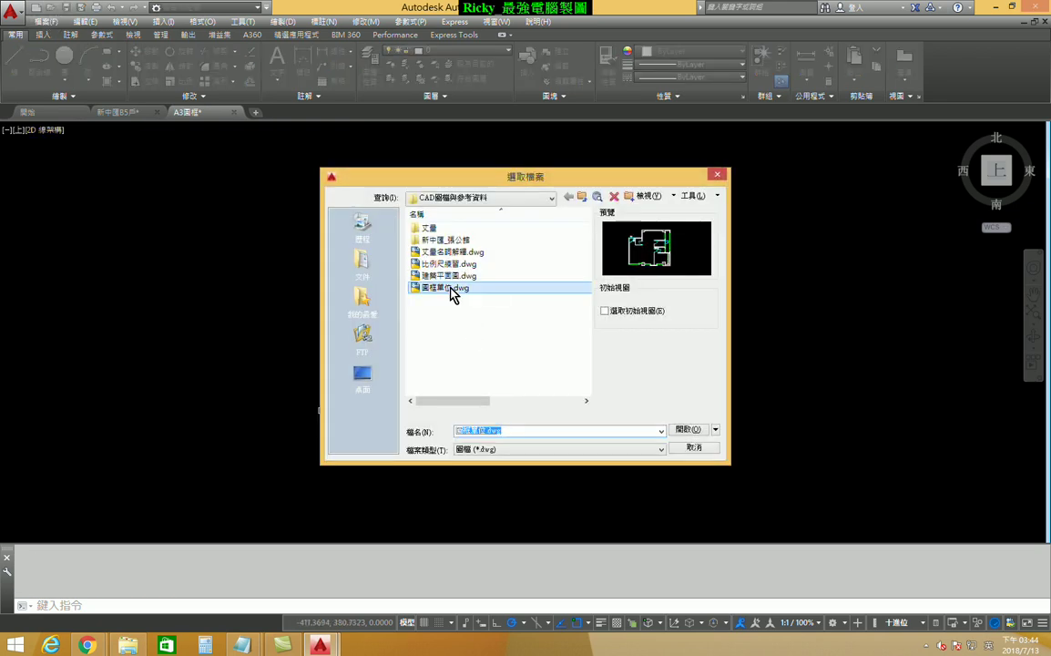
pyautogui.doubleClick(452, 290)
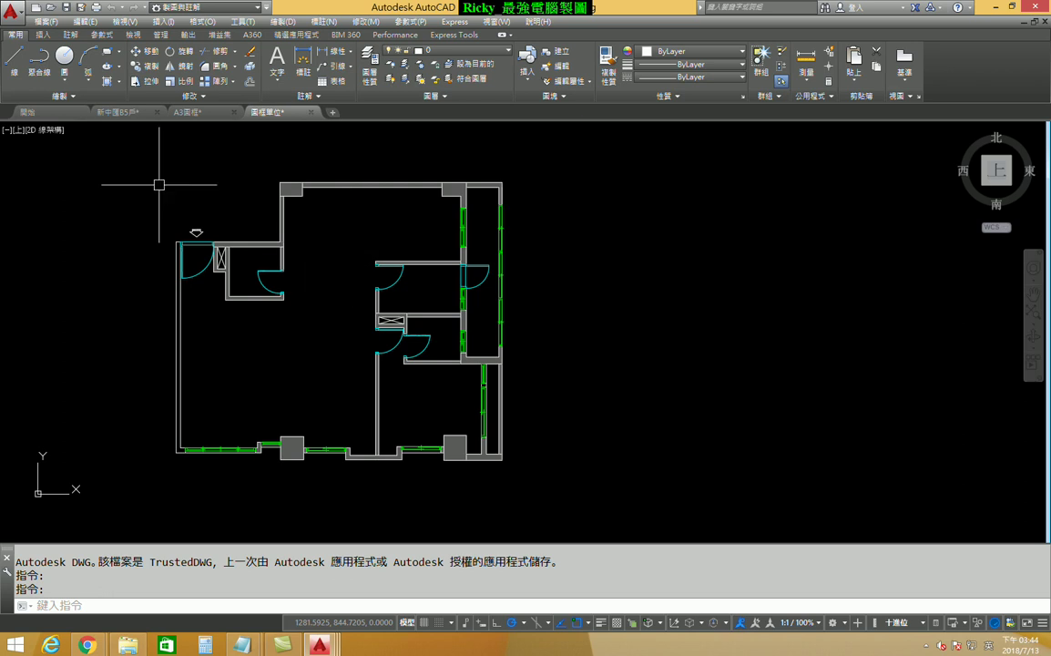
pyautogui.click(42, 35)
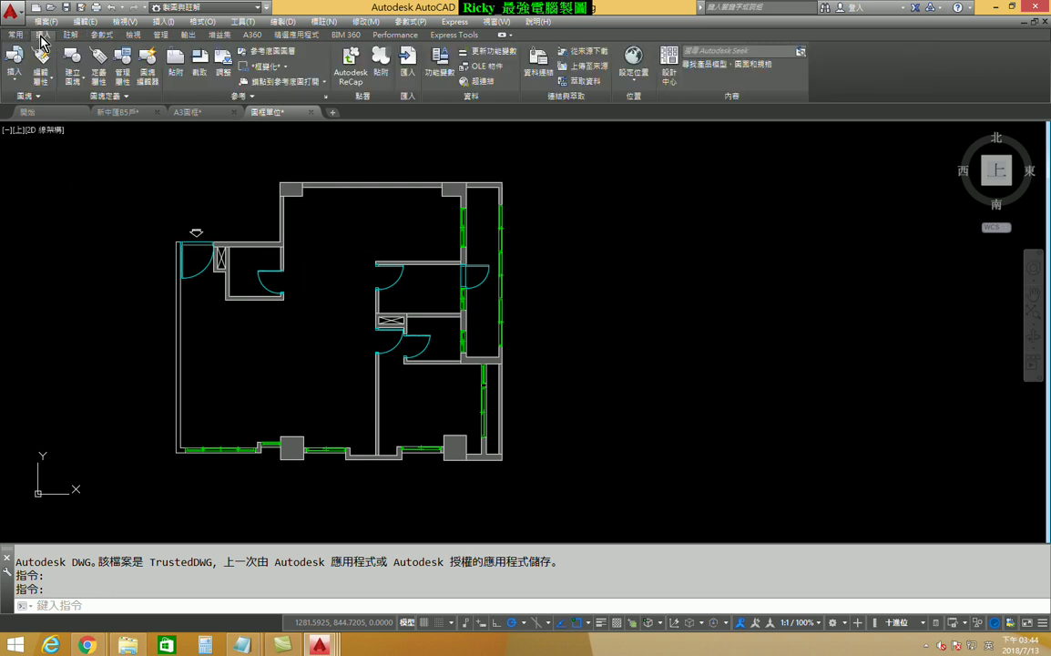
# - Insert A3圖框.dwg again as a block right of the reopened plan, confirming its attributes
pyautogui.click(22, 82)
pyautogui.click(27, 202)
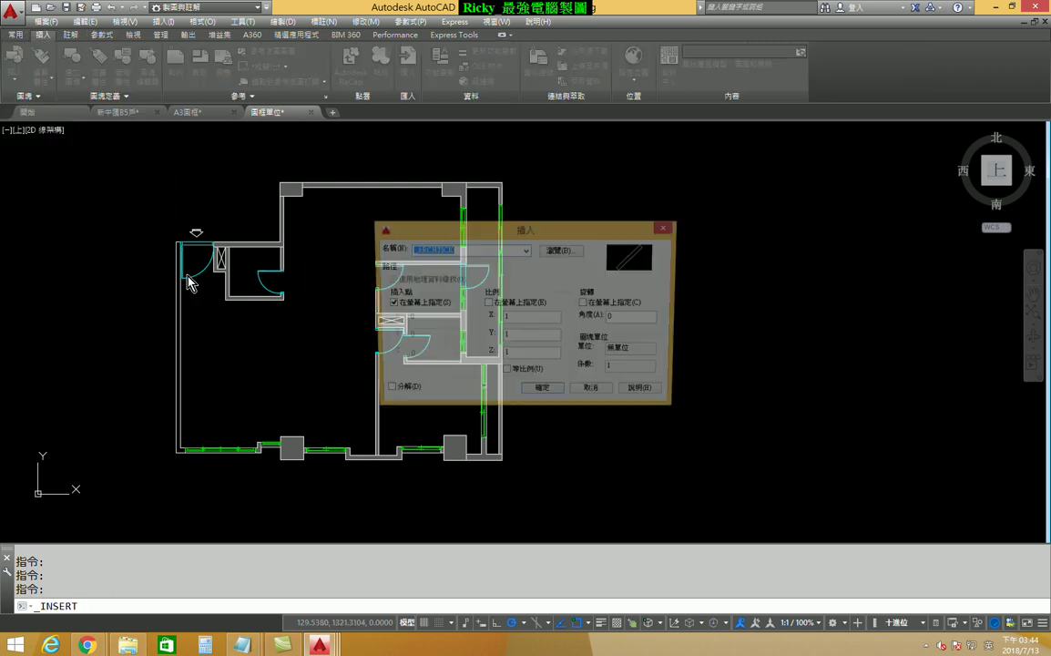
pyautogui.click(562, 254)
pyautogui.click(436, 241)
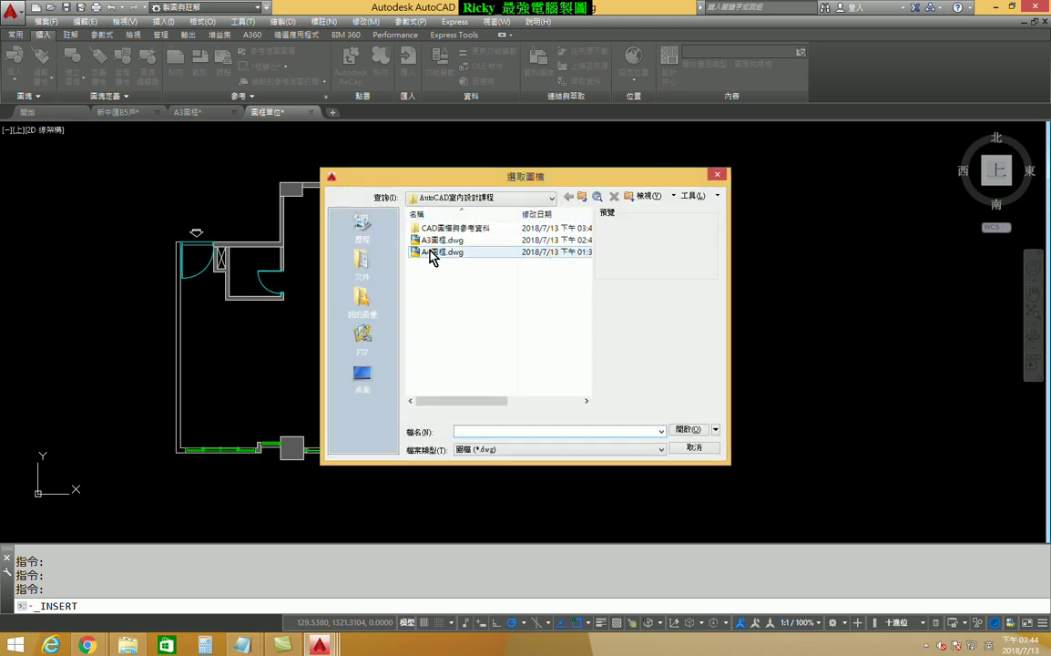
pyautogui.click(689, 432)
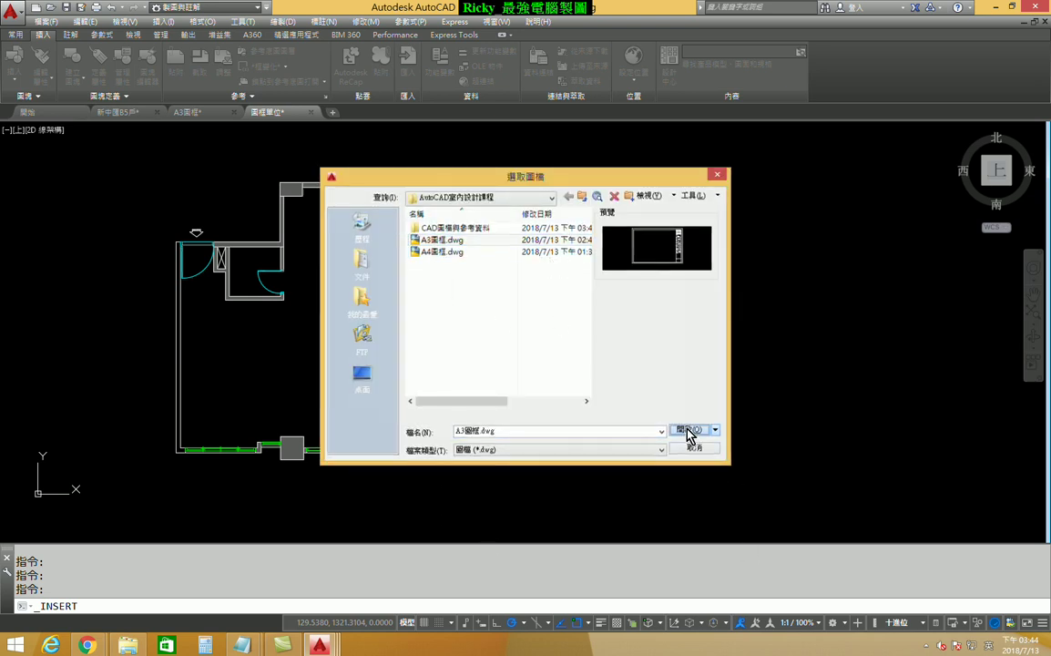
pyautogui.click(540, 397)
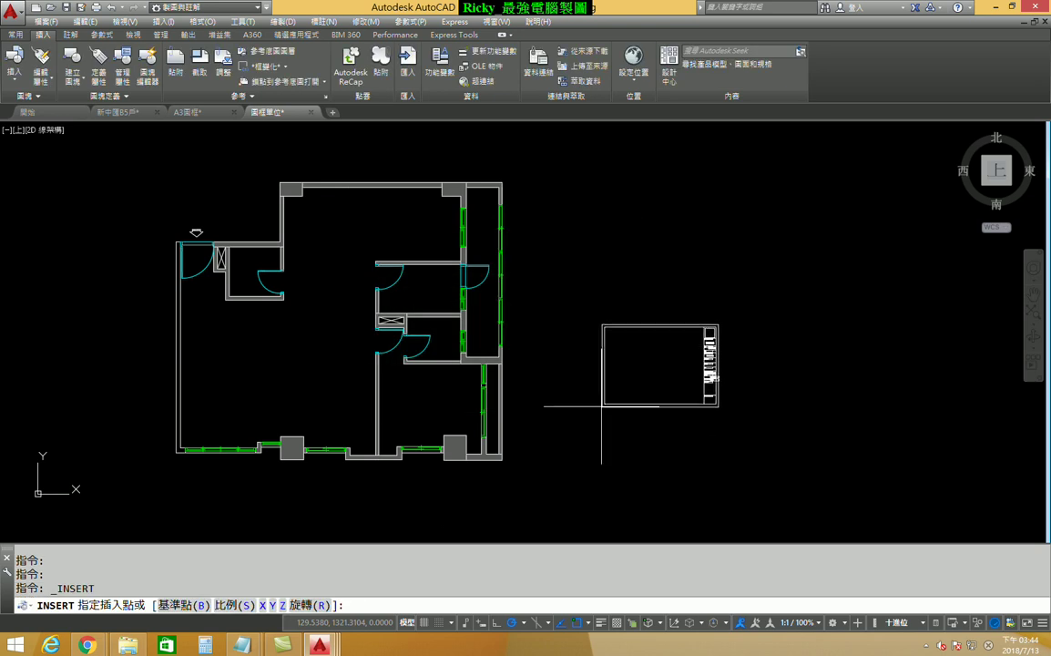
pyautogui.click(601, 420)
pyautogui.click(421, 403)
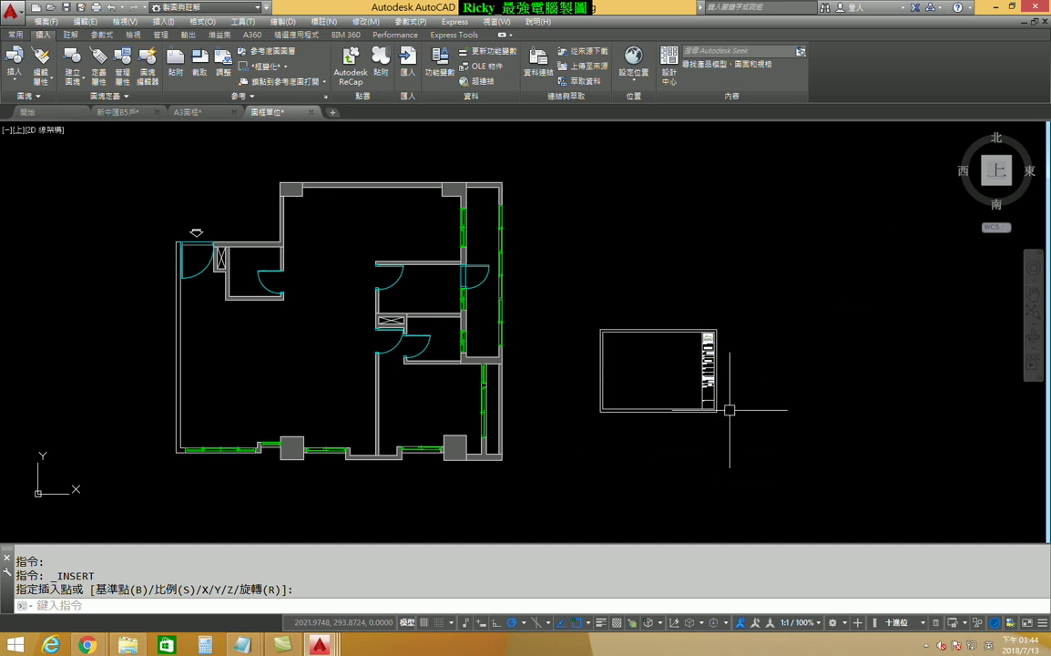
pyautogui.click(15, 35)
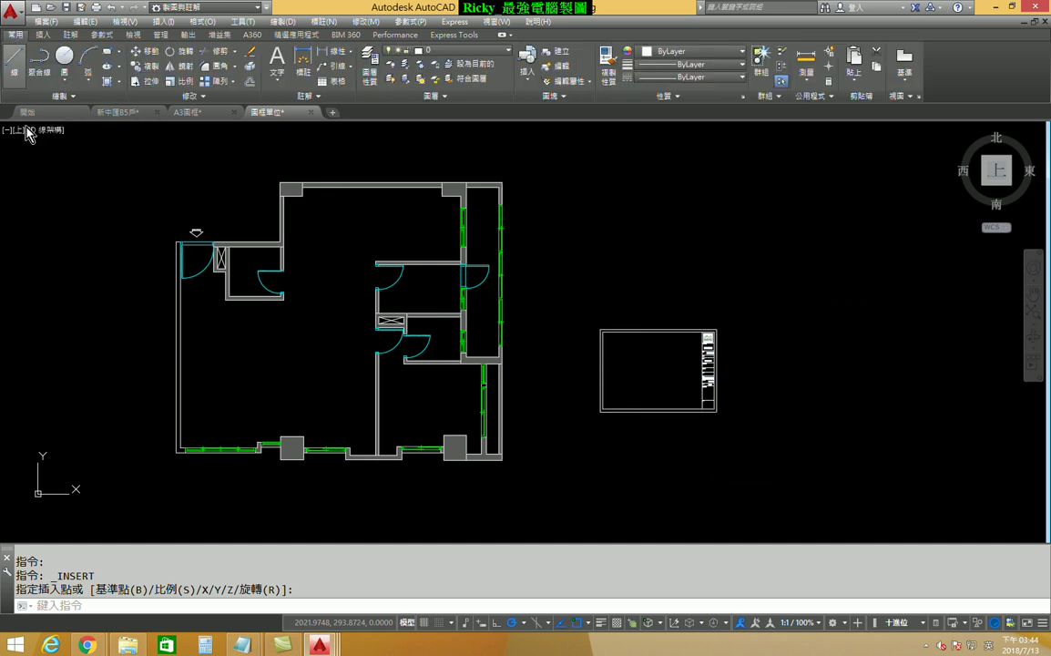
# - Scale the A3 title-block frame by a factor of 4 from its lower-left corner
pyautogui.click(180, 82)
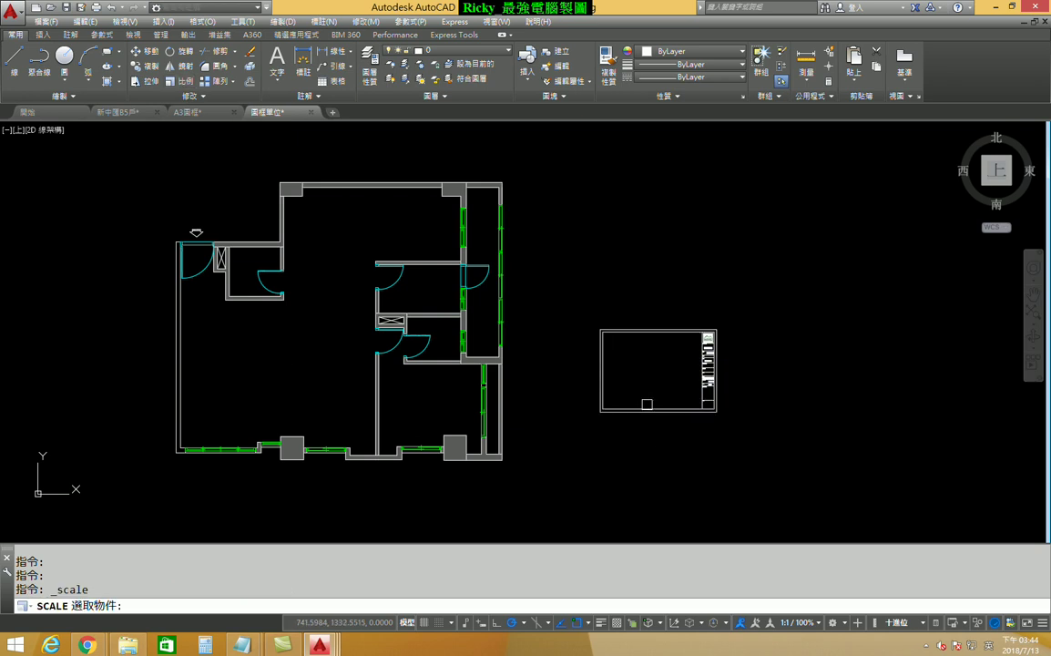
pyautogui.click(638, 412)
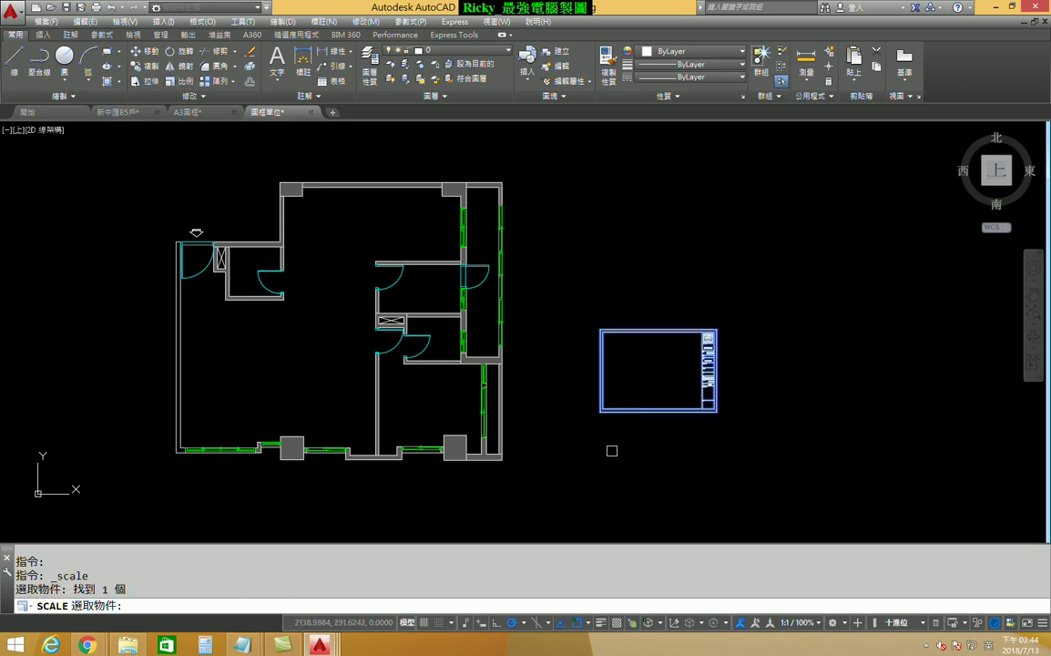
pyautogui.press('Return')
pyautogui.click(599, 412)
pyautogui.write('4')
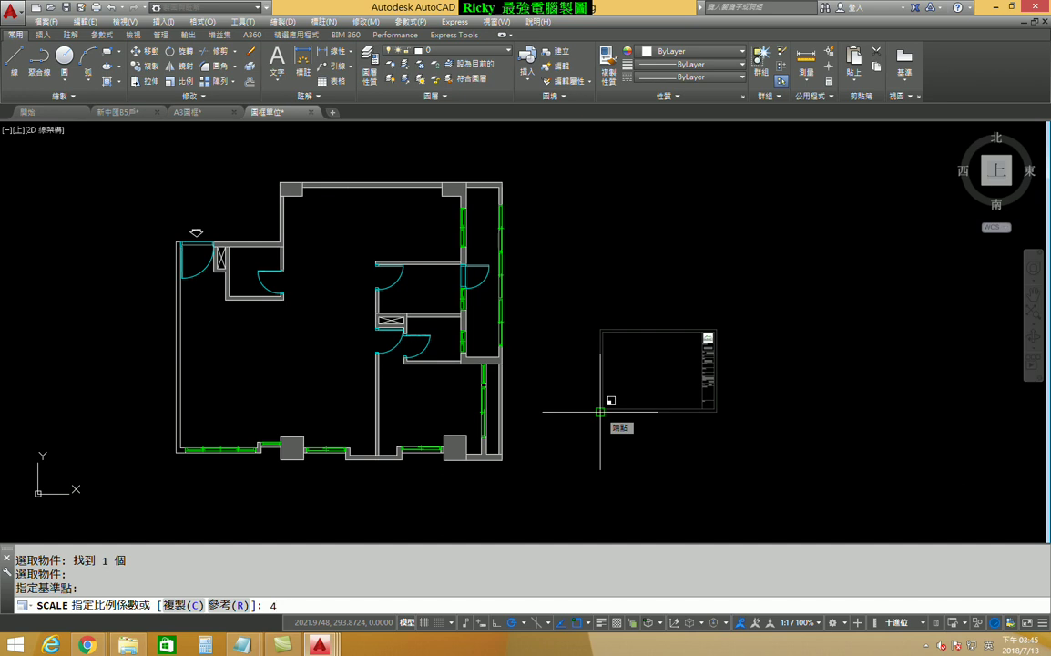
pyautogui.press('Return')
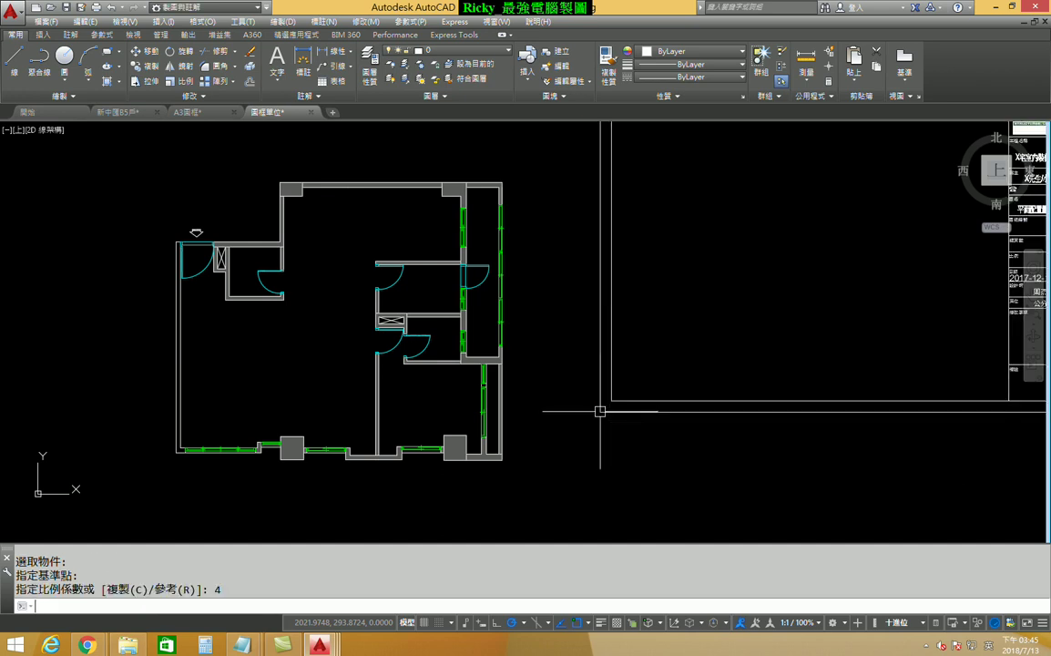
# - Move the enlarged frame so it surrounds the whole floor plan
pyautogui.scroll(-4, 560, 364)
pyautogui.press('Return')
pyautogui.click(576, 369)
pyautogui.press('Return')
pyautogui.click(576, 376)
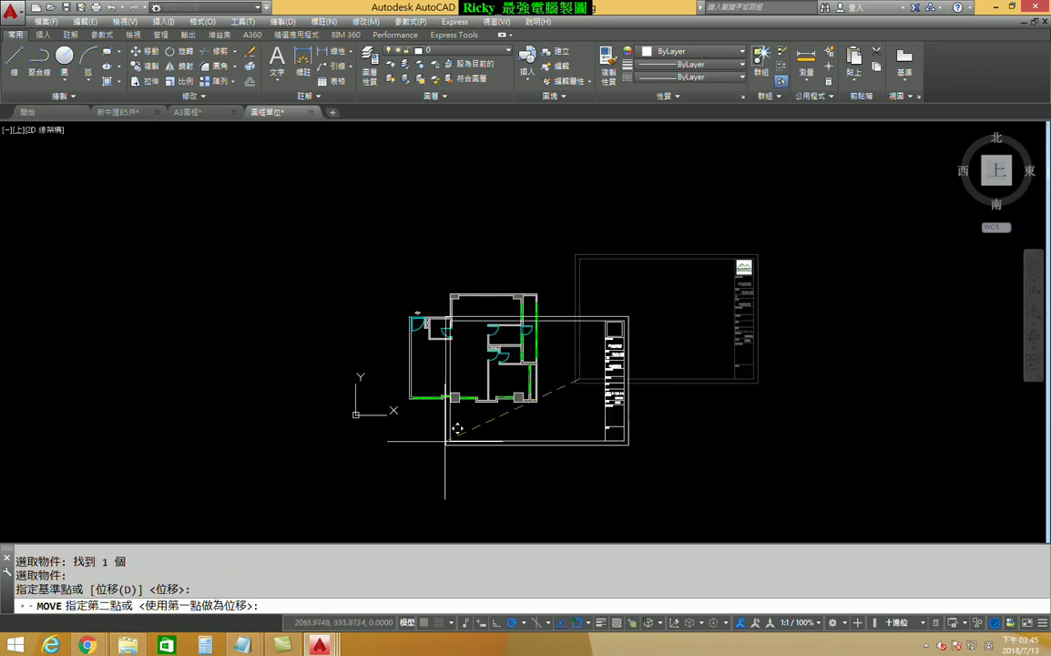
pyautogui.click(392, 409)
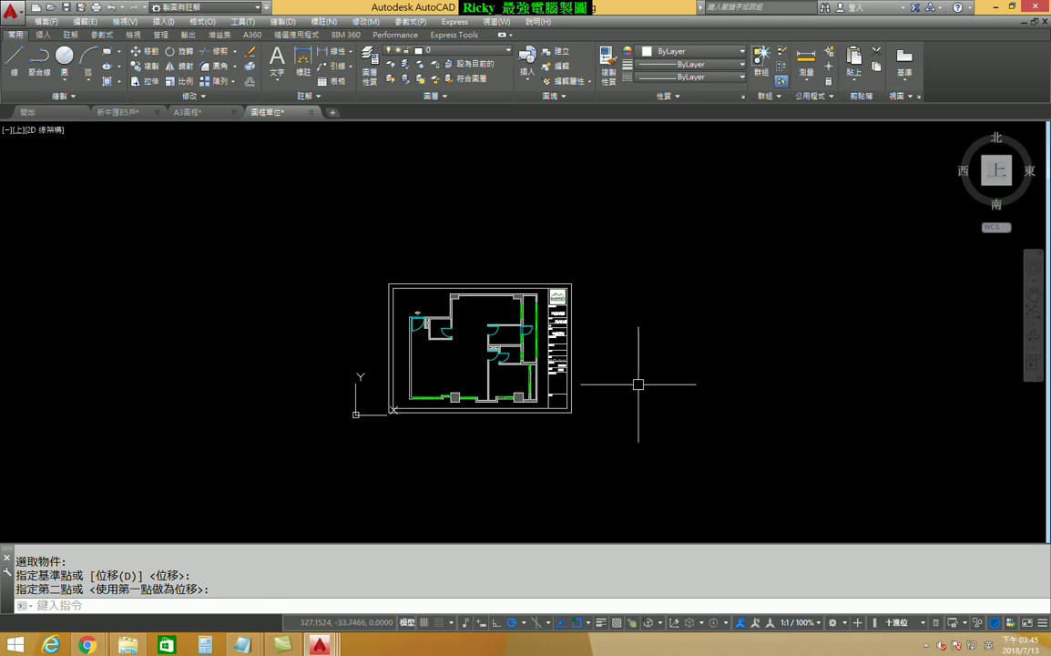
pyautogui.scroll(2, 647, 392)
# - Change the title block's SCALE attribute to 1:40 in the Enhanced Attribute Editor
pyautogui.doubleClick(530, 321)
pyautogui.scroll(-1, 642, 326)
pyautogui.click(422, 347)
pyautogui.click(456, 365)
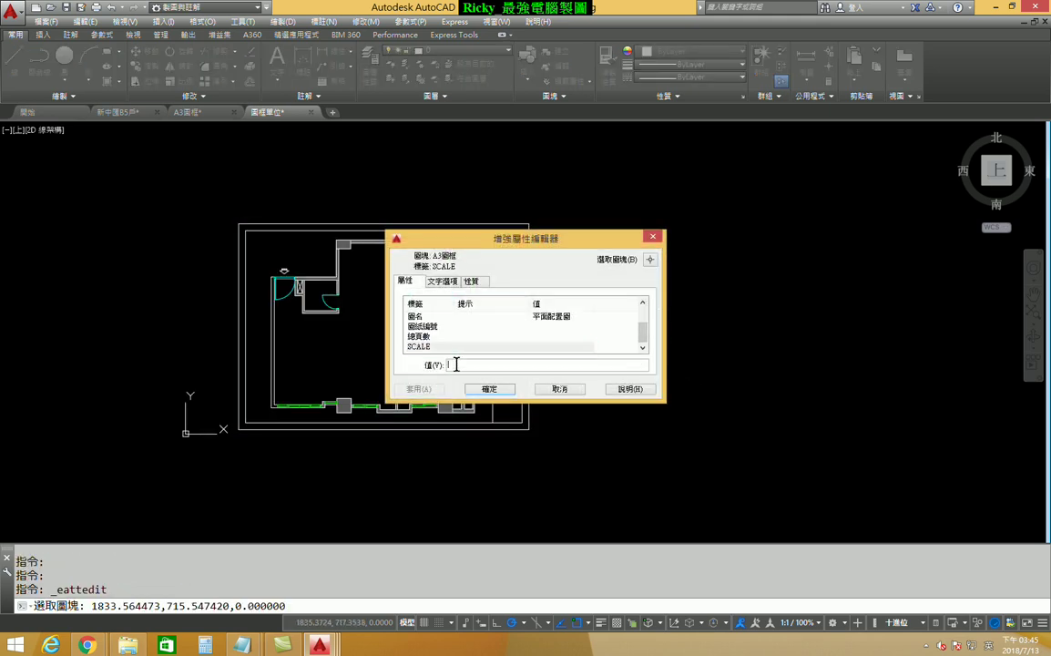
pyautogui.write('1:40')
pyautogui.click(497, 390)
pyautogui.scroll(5, 527, 342)
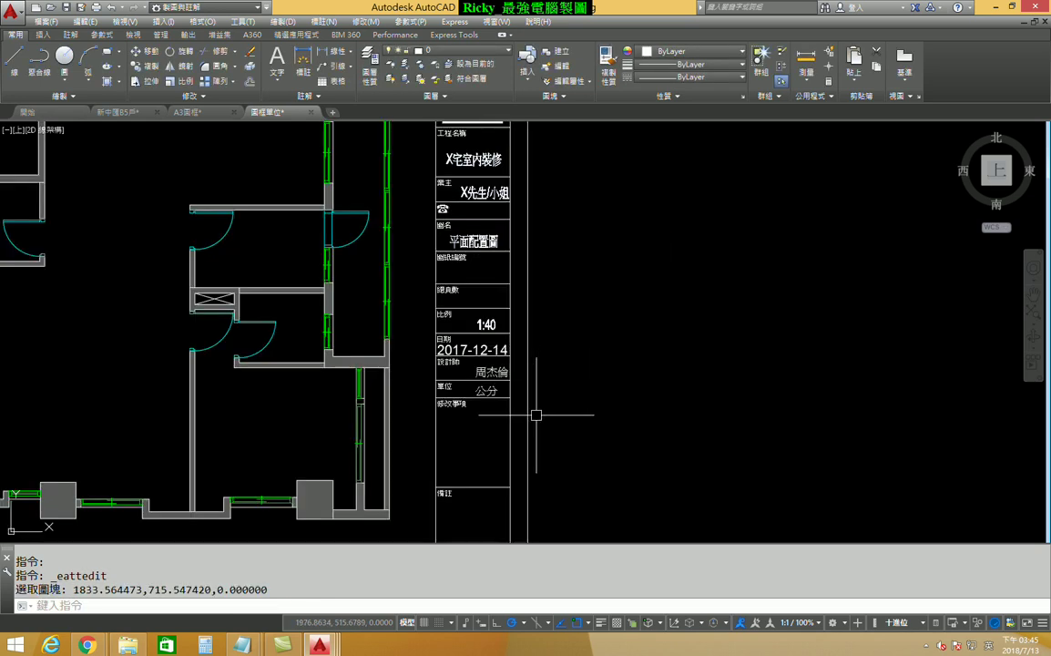
pyautogui.scroll(2, 491, 324)
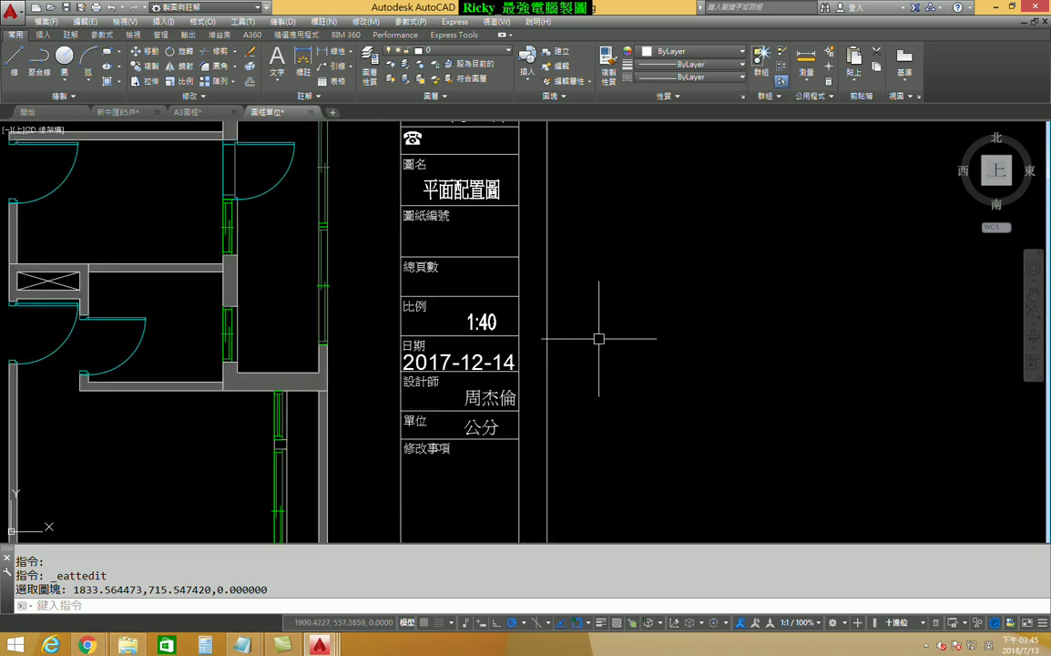
pyautogui.scroll(-4, 598, 338)
pyautogui.moveTo(368, 303); pyautogui.dragTo(467, 316, button='middle')
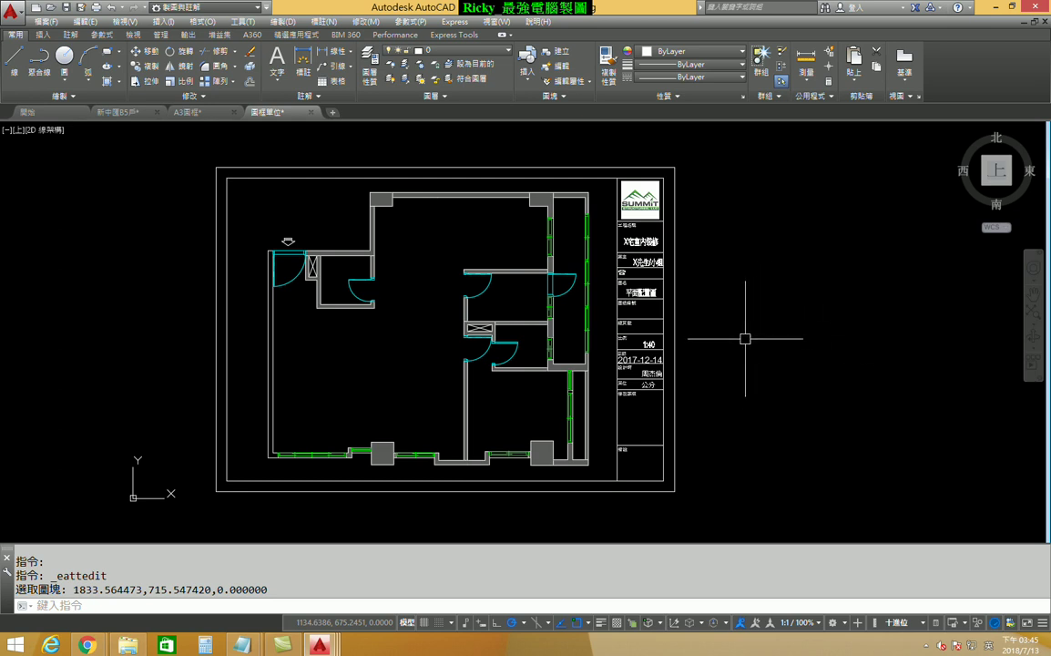
# - Save the drawing with the title block dated 2018-07-13, then view the whole sheet
pyautogui.scroll(5, 693, 352)
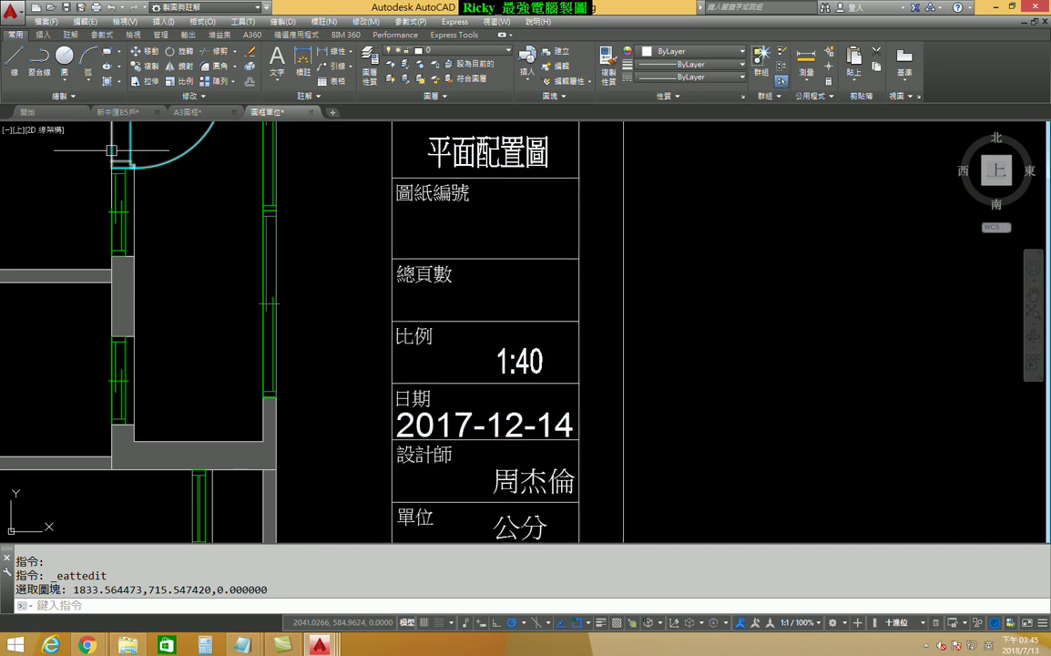
pyautogui.moveTo(556, 319); pyautogui.dragTo(596, 288, button='middle')
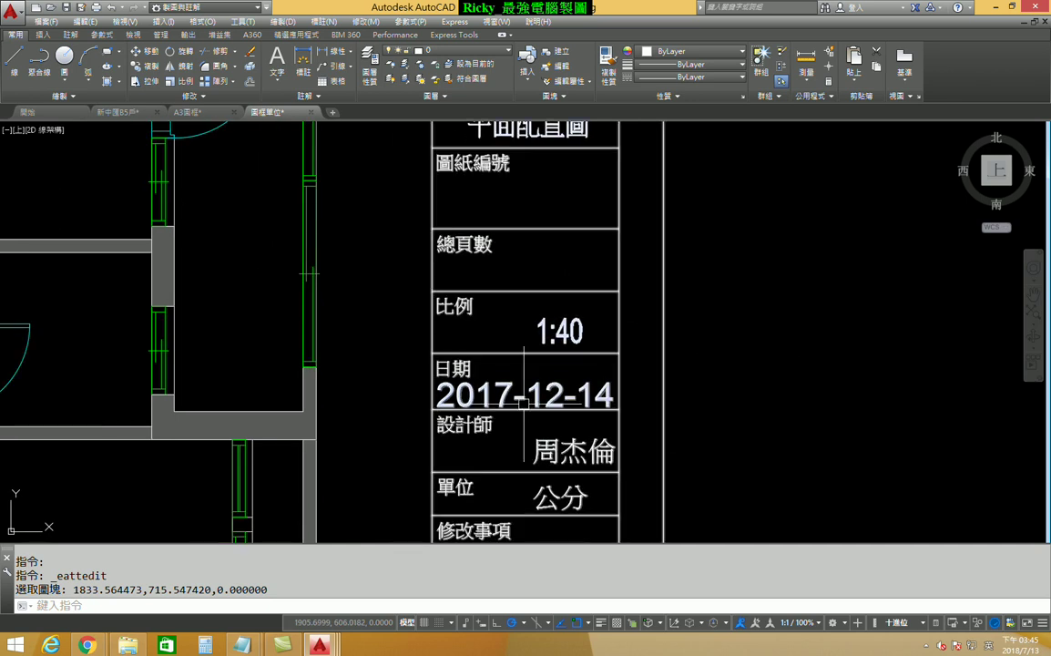
pyautogui.click(66, 6)
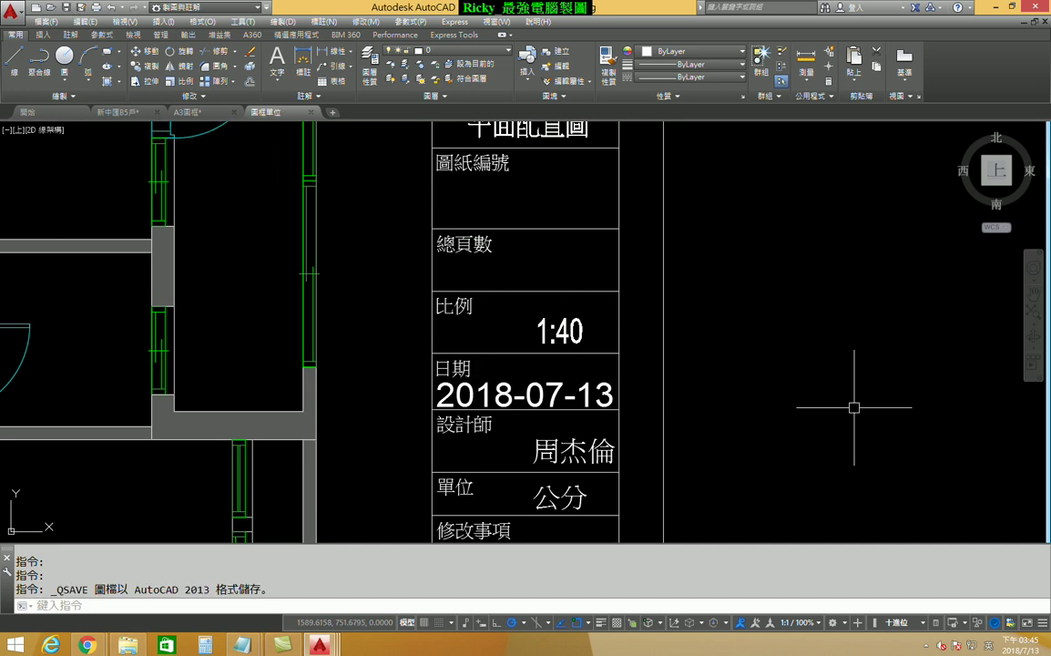
pyautogui.scroll(-5, 728, 260)
pyautogui.scroll(-2, 539, 293)
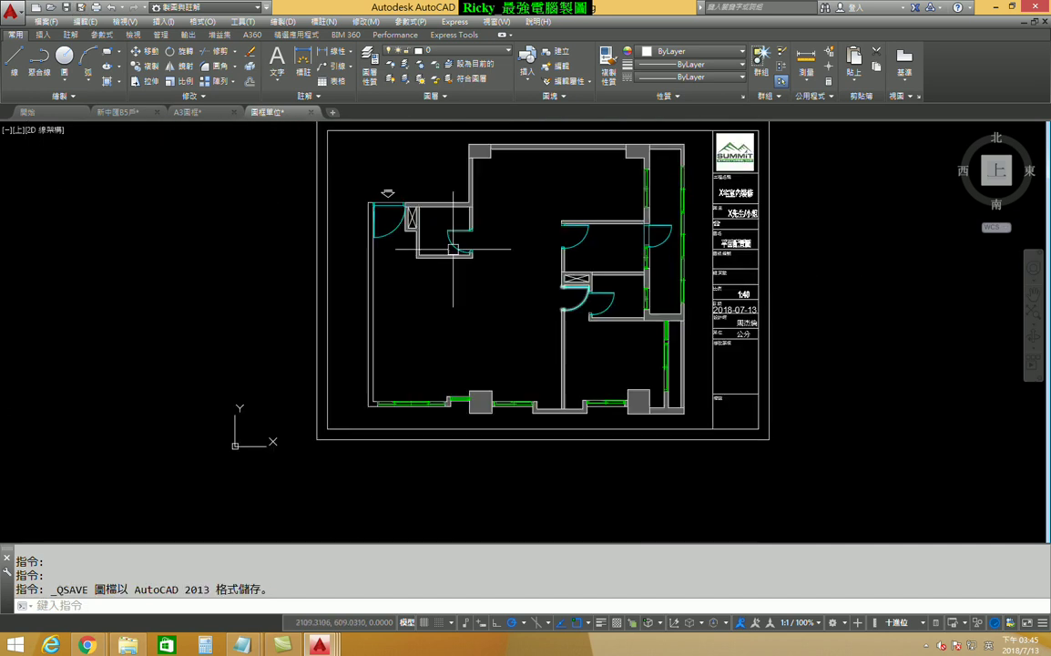
pyautogui.moveTo(395, 212); pyautogui.dragTo(348, 283, button='middle')
pyautogui.moveTo(411, 263); pyautogui.dragTo(419, 270, button='middle')
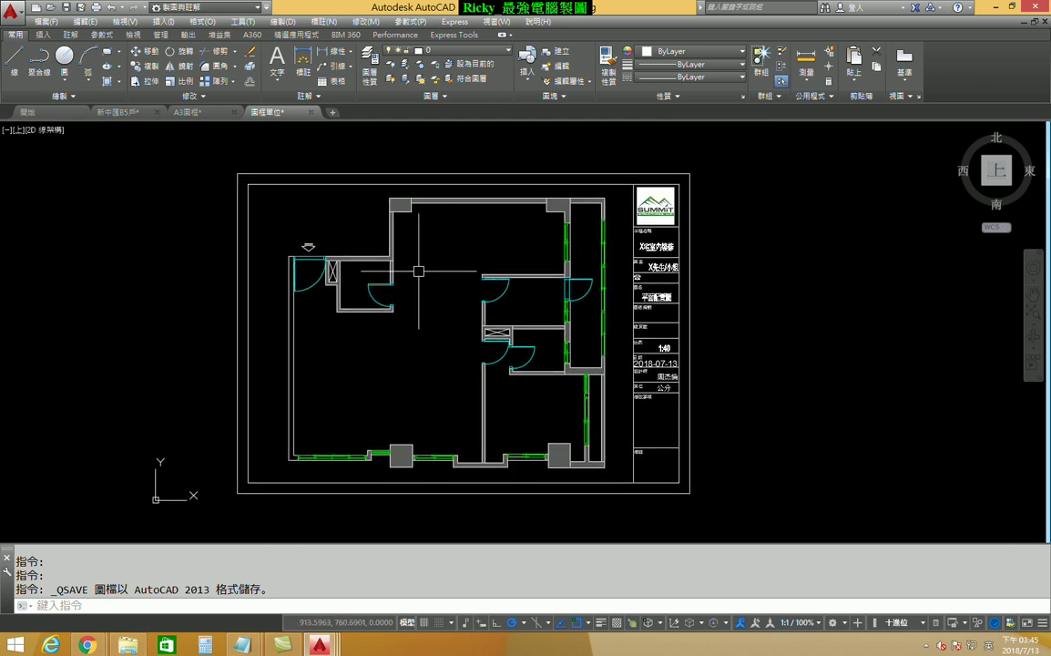